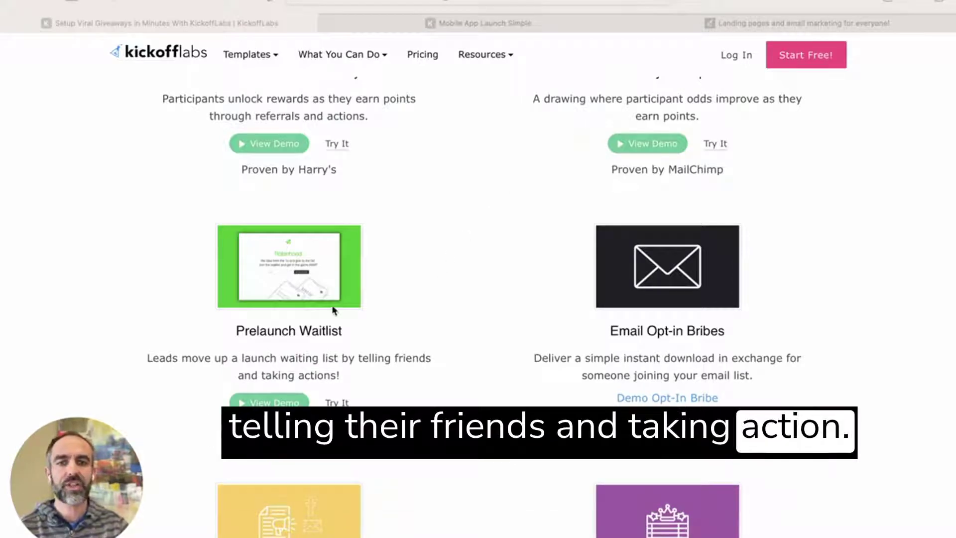
# Step: Switch to the 'Mobile App Launch Simple' tab showing the ACME waitlist landing page
pyautogui.click(555, 26)
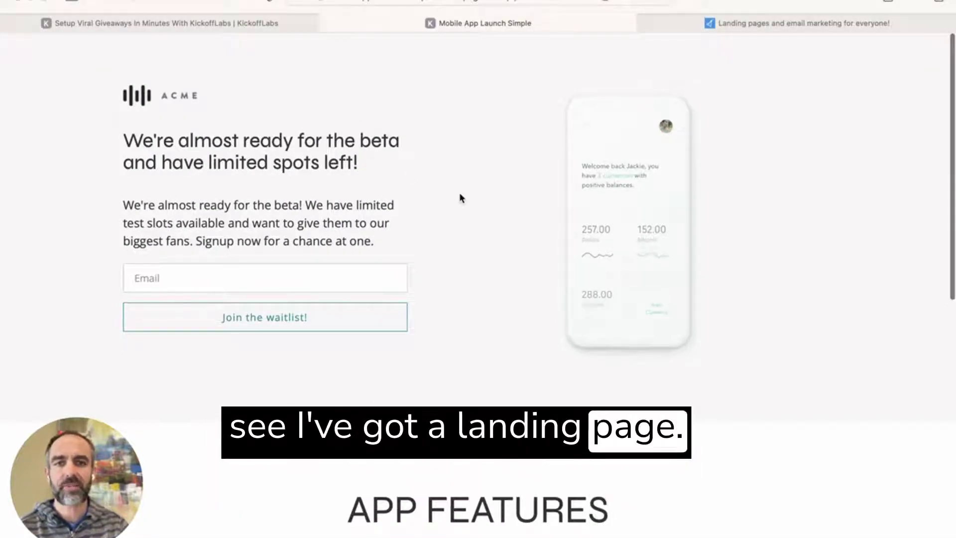
# Step: Join the ACME waitlist using a saved autofill email address
pyautogui.scroll(1, 460, 206)
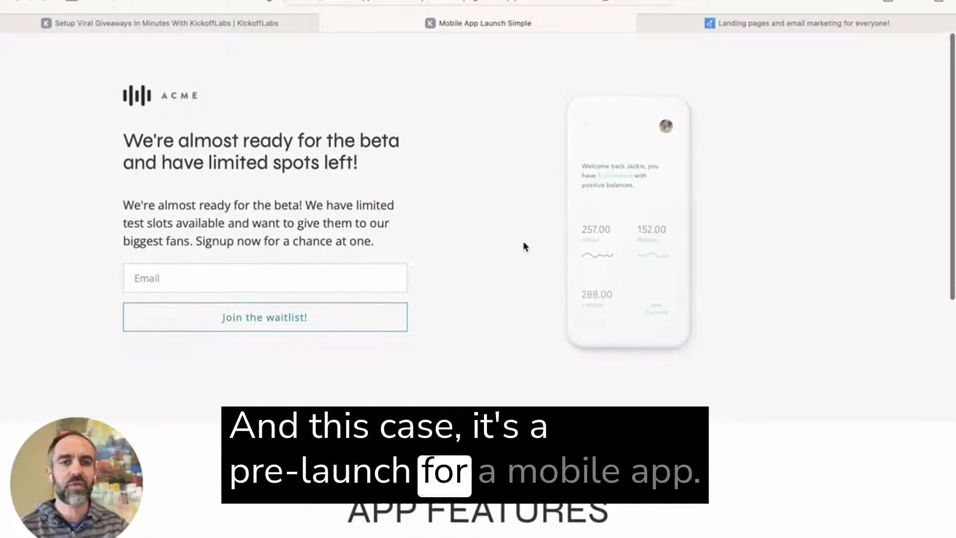
pyautogui.scroll(-3, 523, 246)
pyautogui.scroll(3, 524, 245)
pyautogui.click(233, 273)
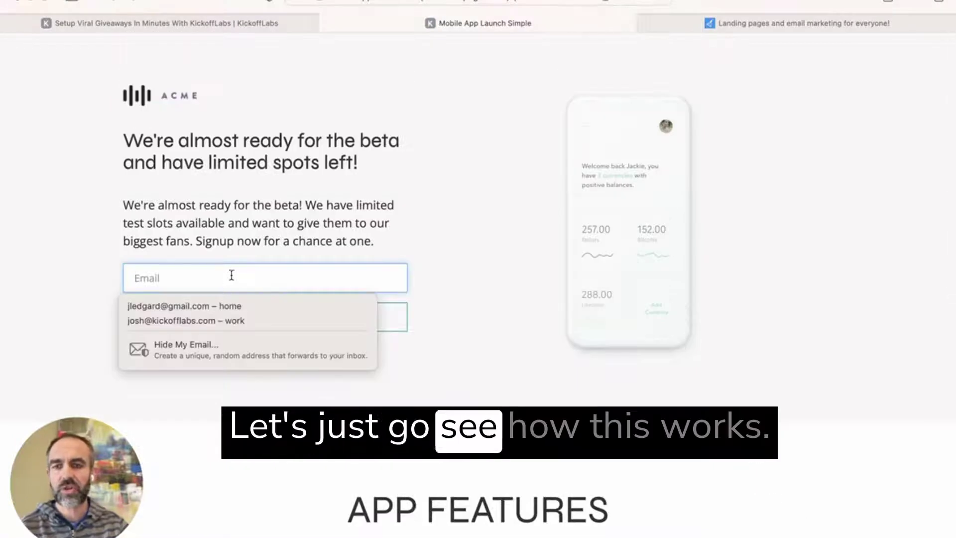
pyautogui.click(222, 305)
pyautogui.click(270, 319)
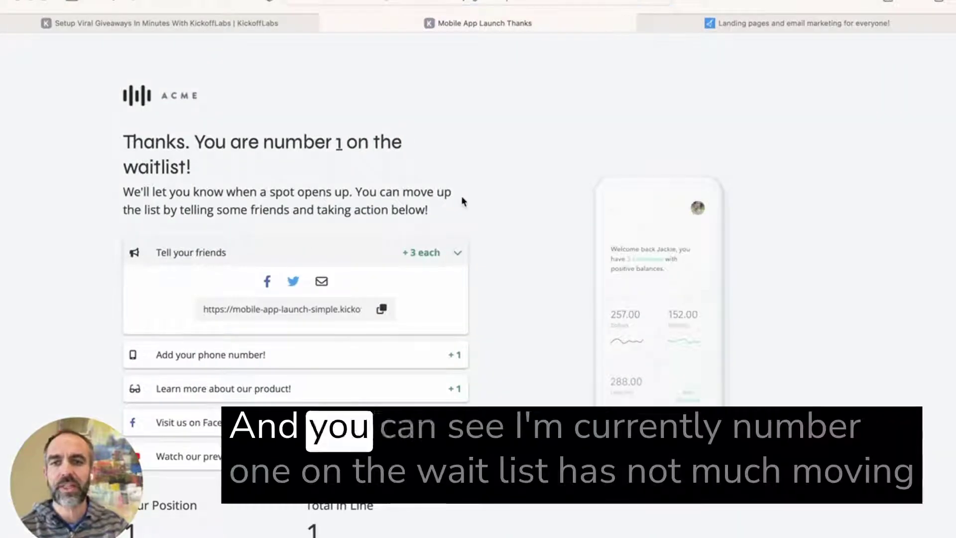
# Step: Review the thanks page at position 1 and expand the 'Add your phone number!' action
pyautogui.moveTo(227, 137); pyautogui.dragTo(374, 132)
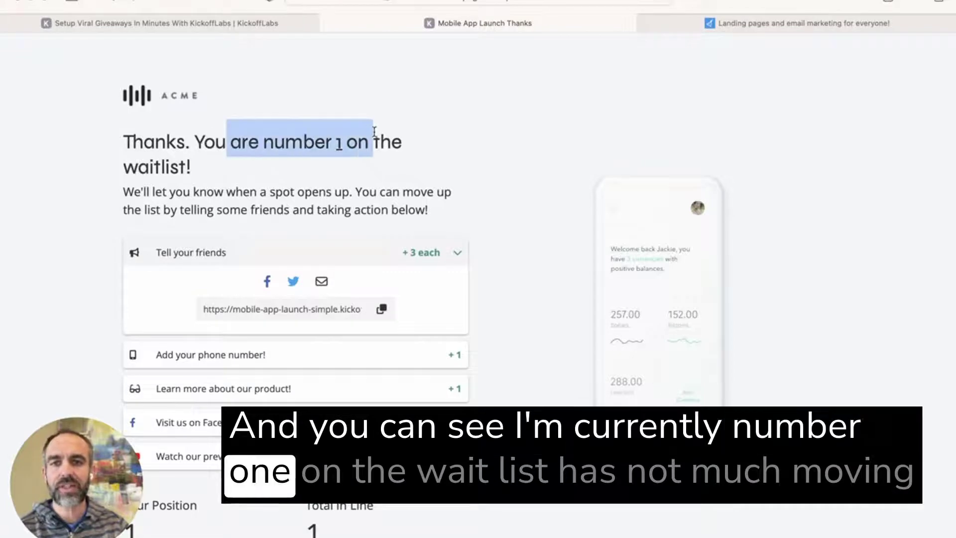
pyautogui.click(264, 152)
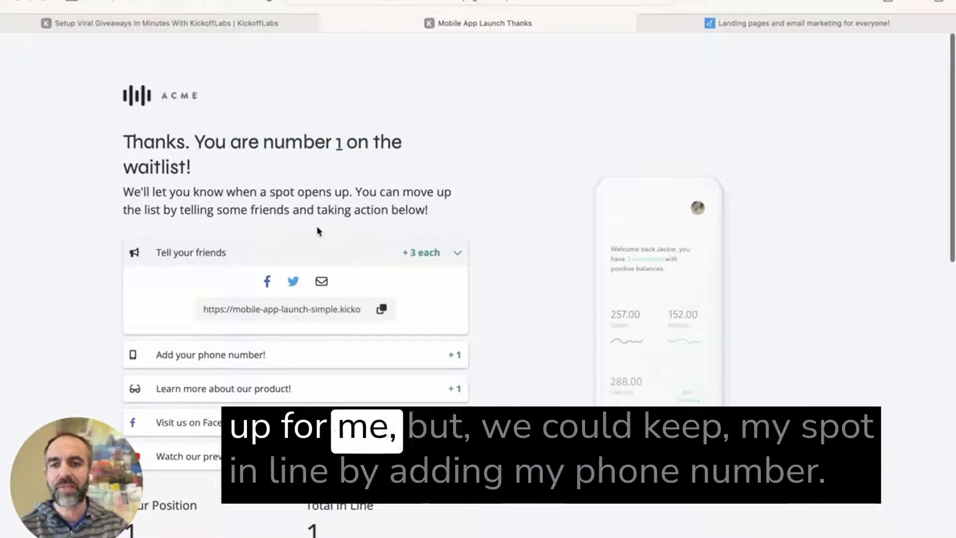
pyautogui.scroll(-2, 318, 230)
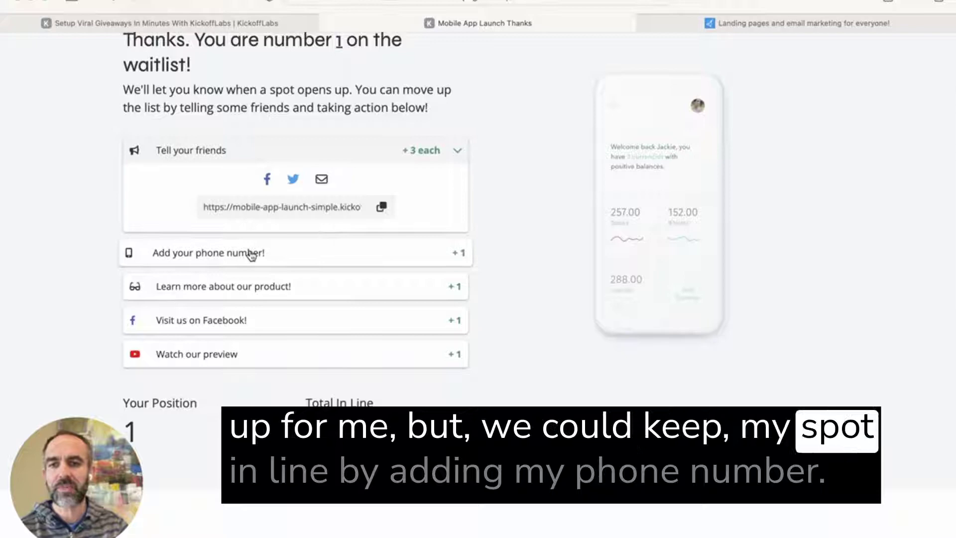
pyautogui.click(310, 255)
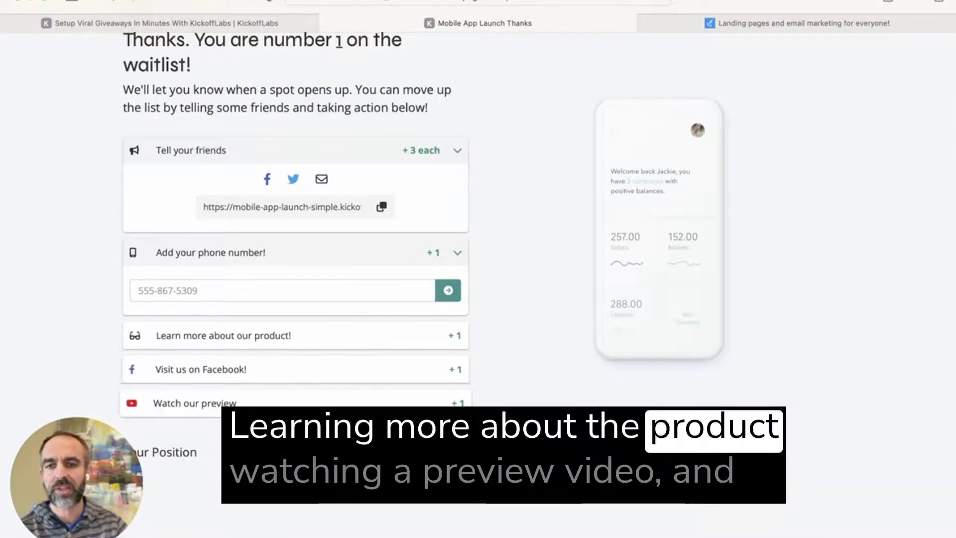
pyautogui.scroll(-2, 478, 284)
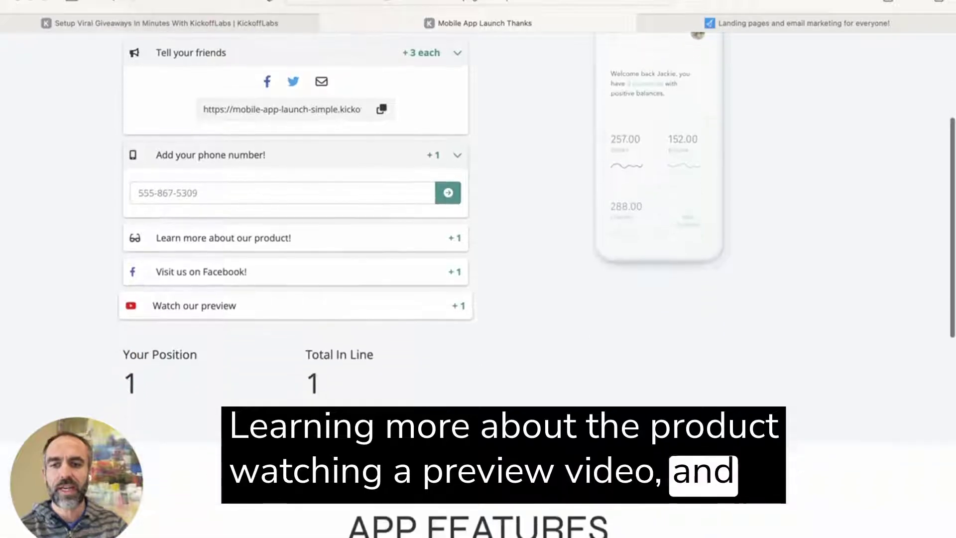
pyautogui.scroll(-2, 478, 283)
pyautogui.scroll(-10, 344, 312)
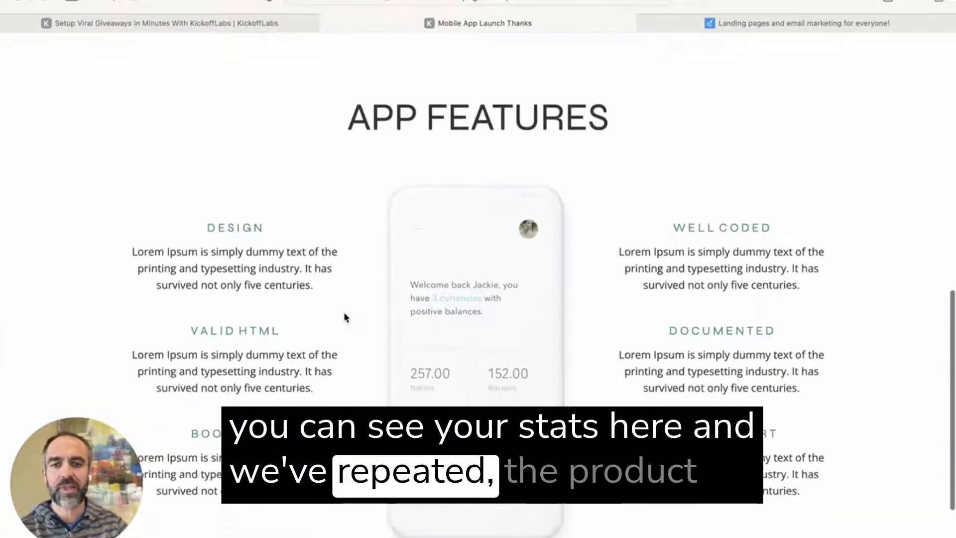
pyautogui.scroll(10, 344, 313)
pyautogui.scroll(7, 344, 312)
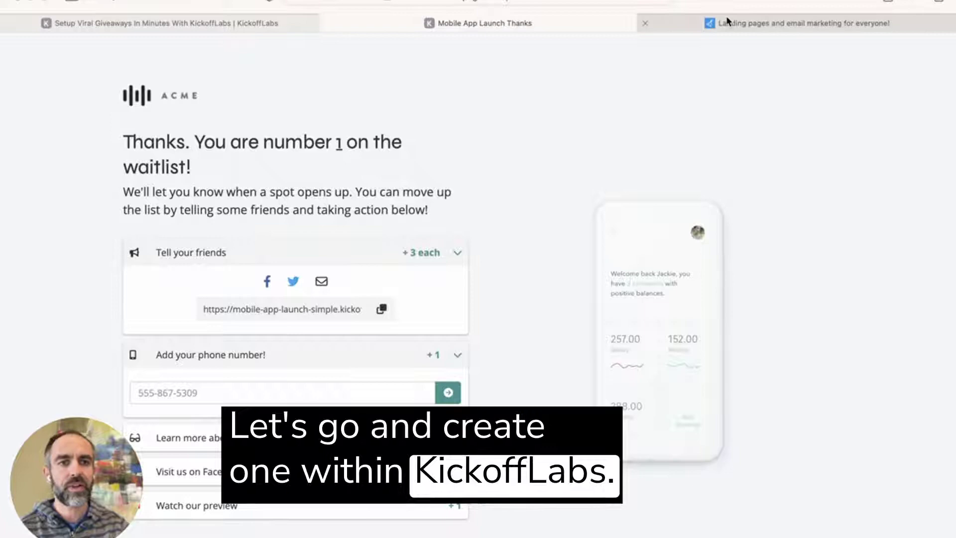
# Step: Accept the 'Waitlist Demo' campaign name and choose the Mobile App Waitlist type
pyautogui.click(745, 25)
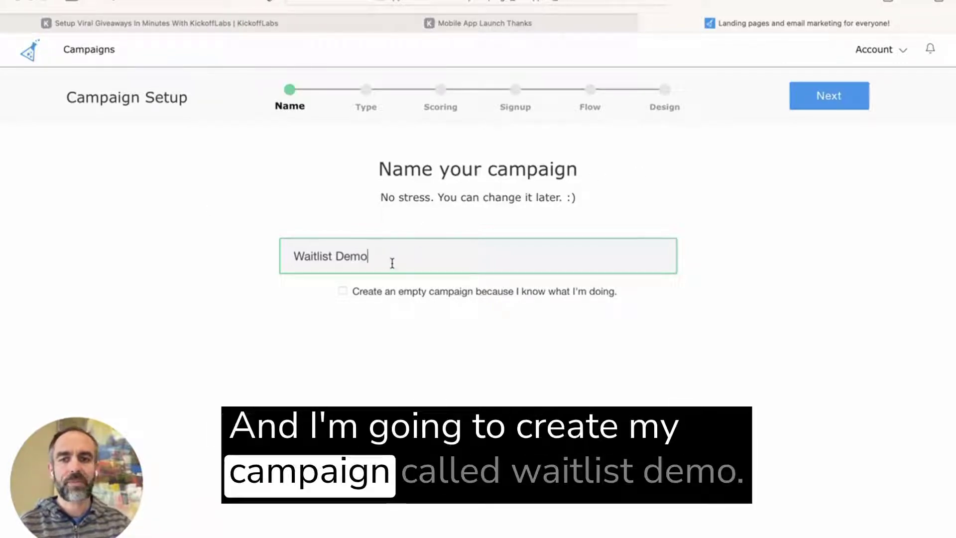
pyautogui.click(829, 96)
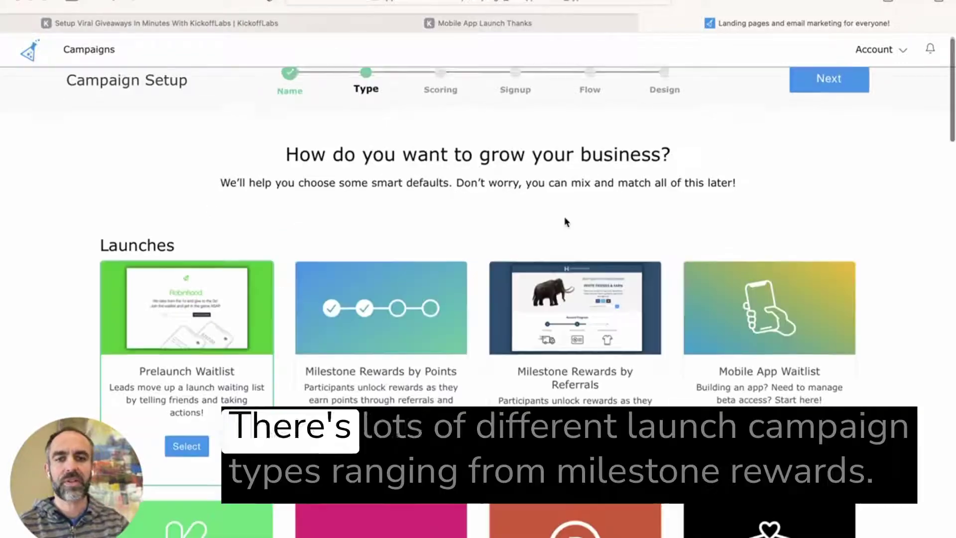
pyautogui.scroll(-3, 565, 221)
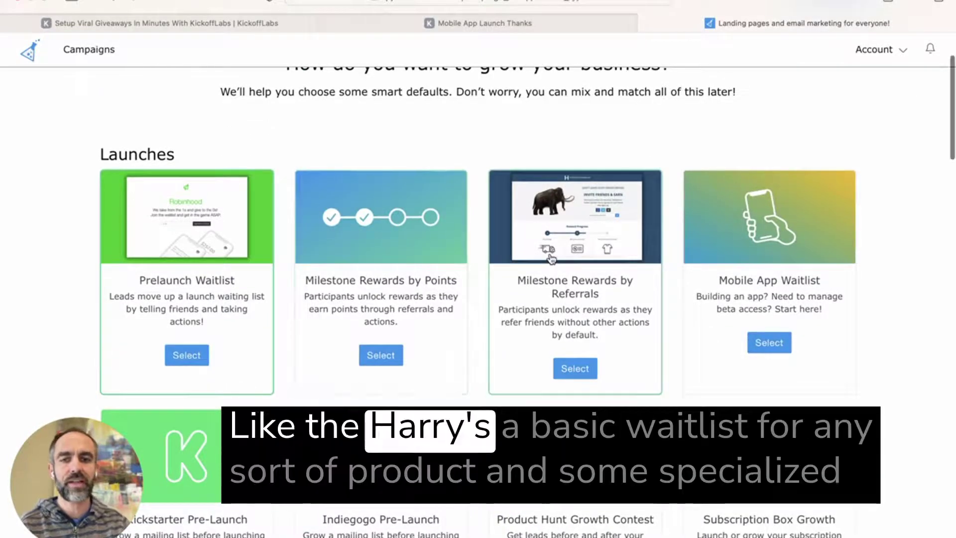
pyautogui.scroll(-2, 551, 258)
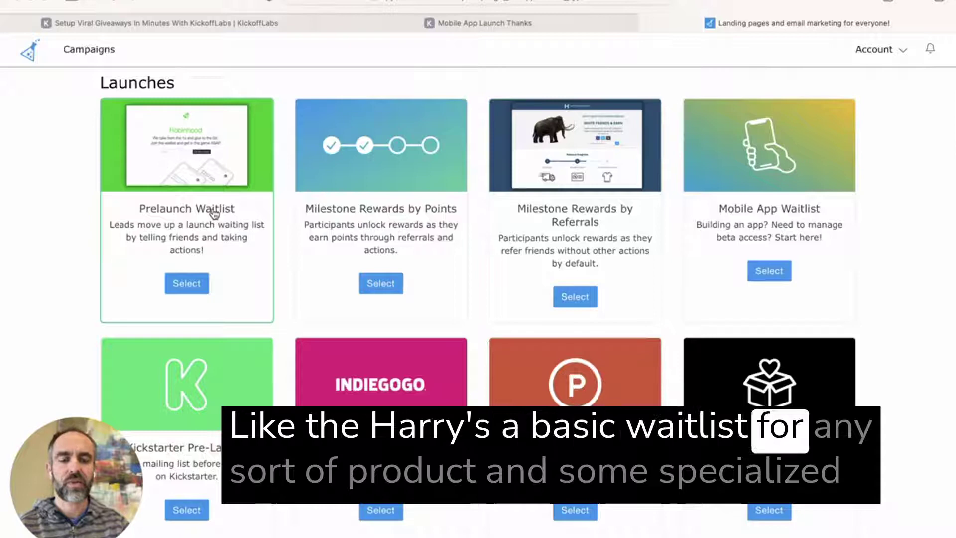
pyautogui.scroll(-2, 253, 274)
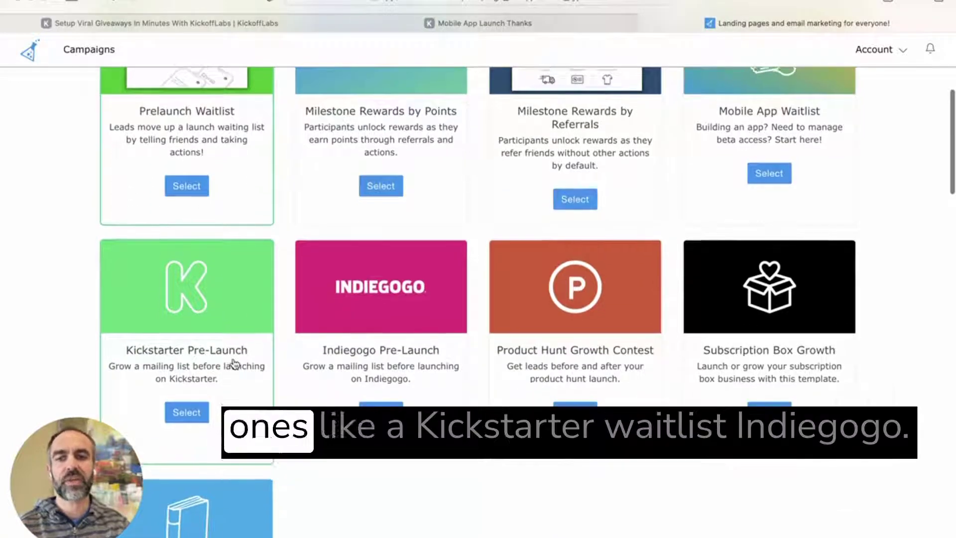
pyautogui.scroll(-1, 234, 364)
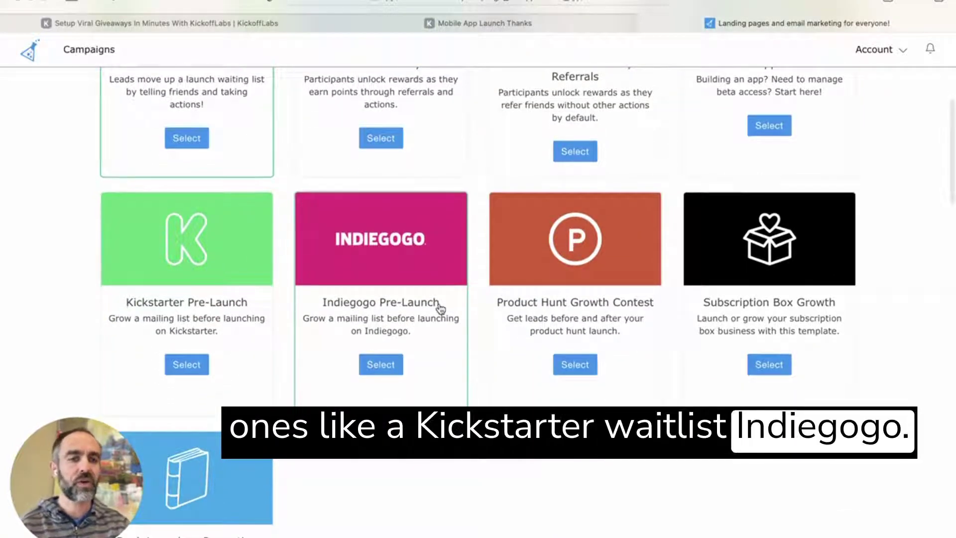
pyautogui.scroll(6, 573, 239)
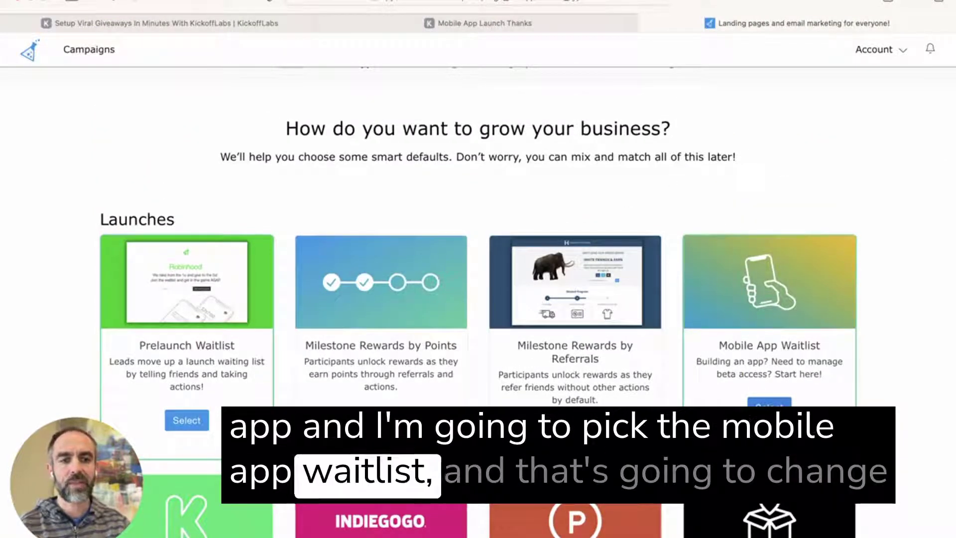
pyautogui.click(769, 402)
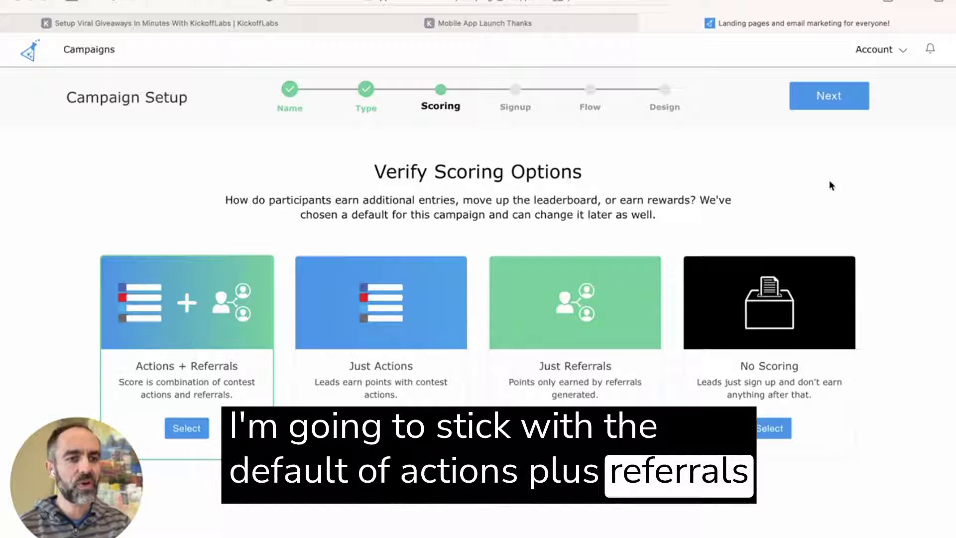
# Step: Keep Actions + Referrals scoring and continue to the Signup step
pyautogui.click(822, 99)
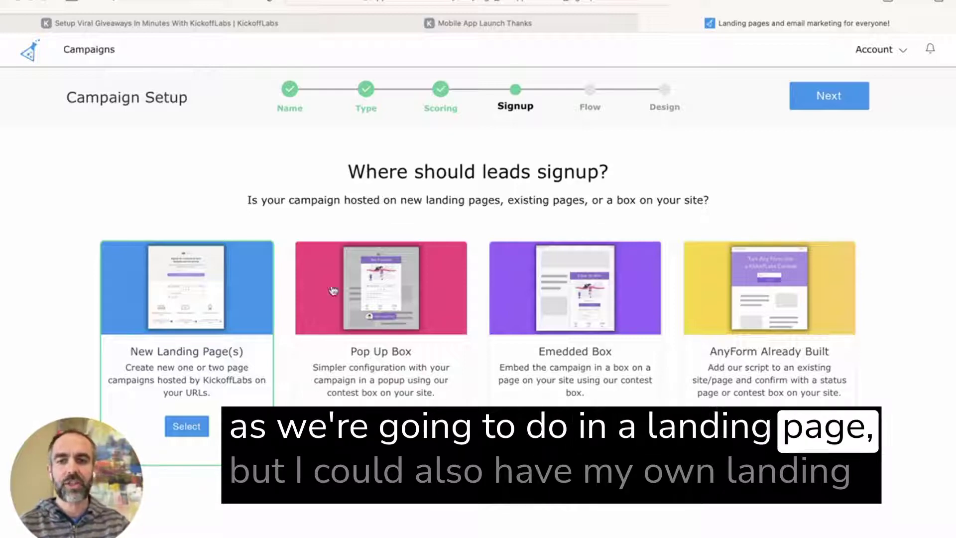
# Step: Compare the Pop Up Box, Emedded Box and AnyForm options, then choose New Landing Page(s)
pyautogui.click(353, 394)
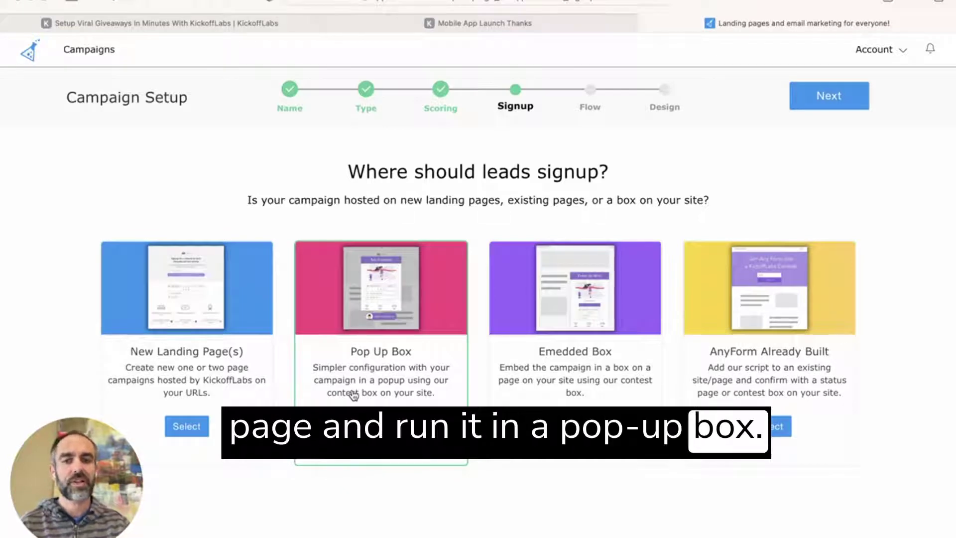
pyautogui.click(614, 373)
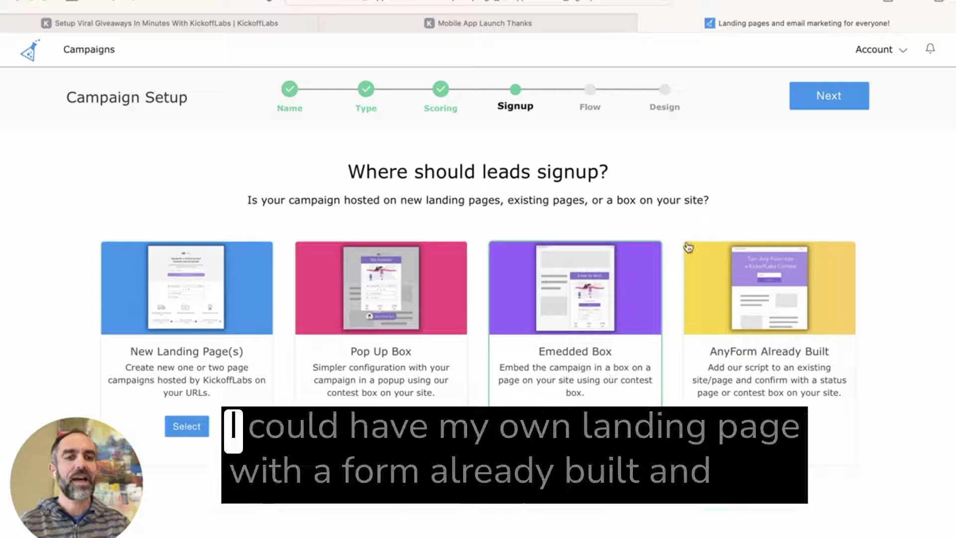
pyautogui.click(791, 374)
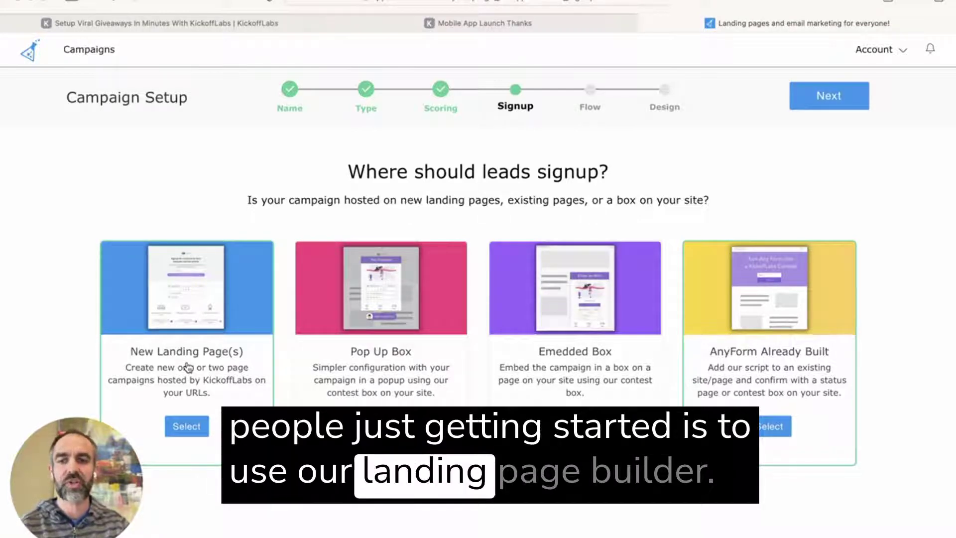
pyautogui.click(186, 429)
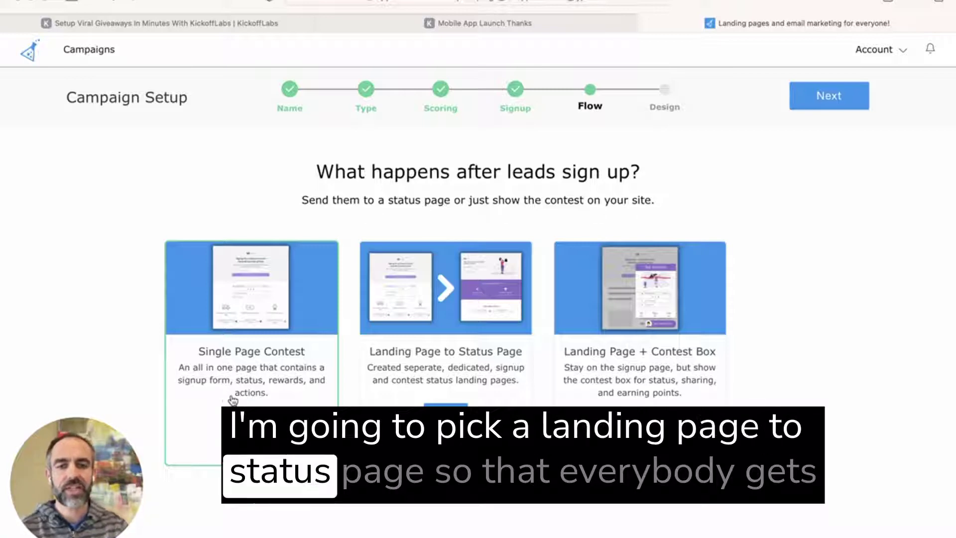
# Step: Choose the Landing Page to Status Page flow and finish building the campaign
pyautogui.click(456, 375)
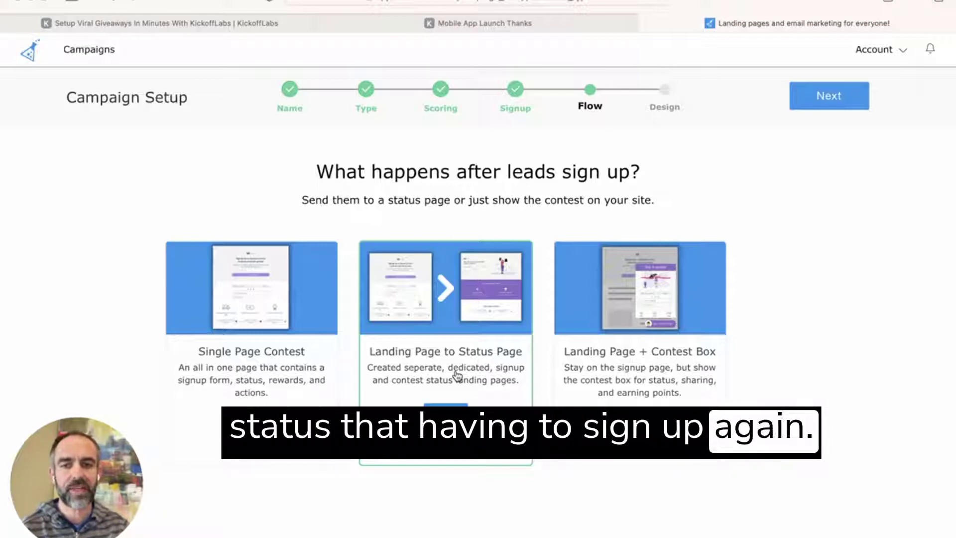
pyautogui.click(457, 374)
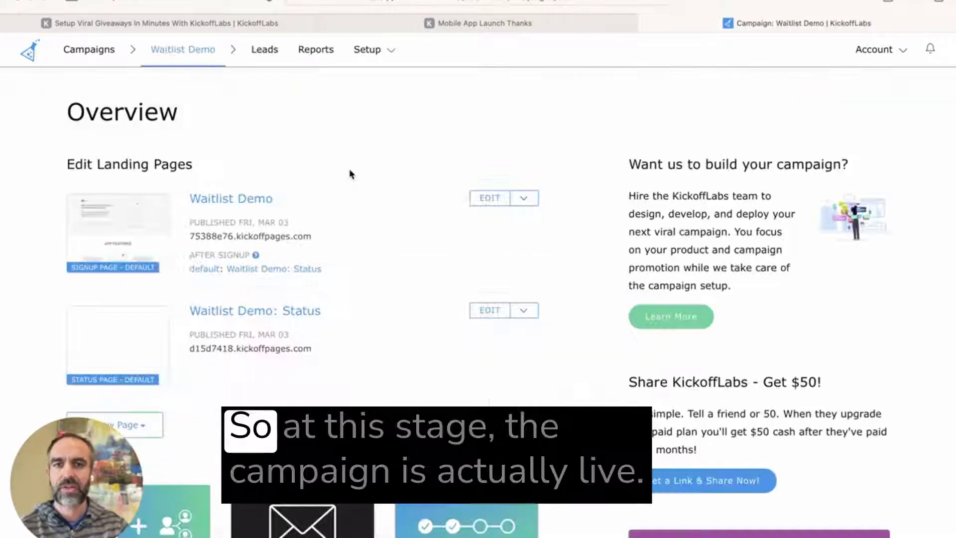
# Step: Test the live Waitlist Demo page with a saved email and review the position-1 status page
pyautogui.click(285, 241)
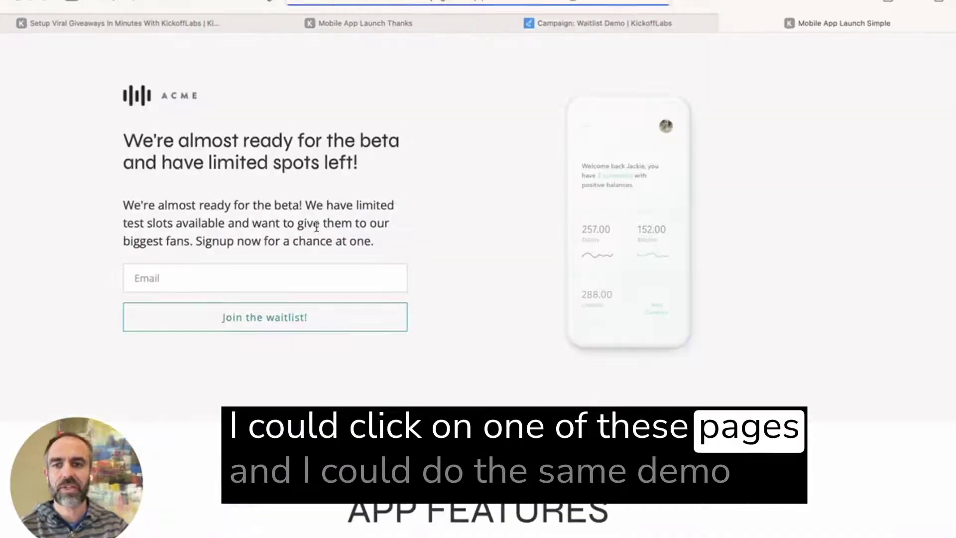
pyautogui.click(248, 289)
pyautogui.click(238, 320)
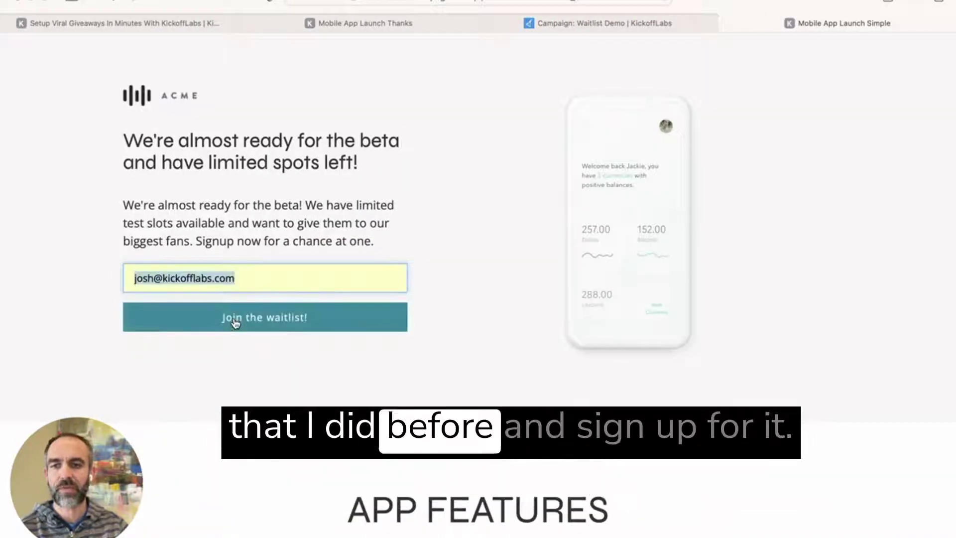
pyautogui.press('Return')
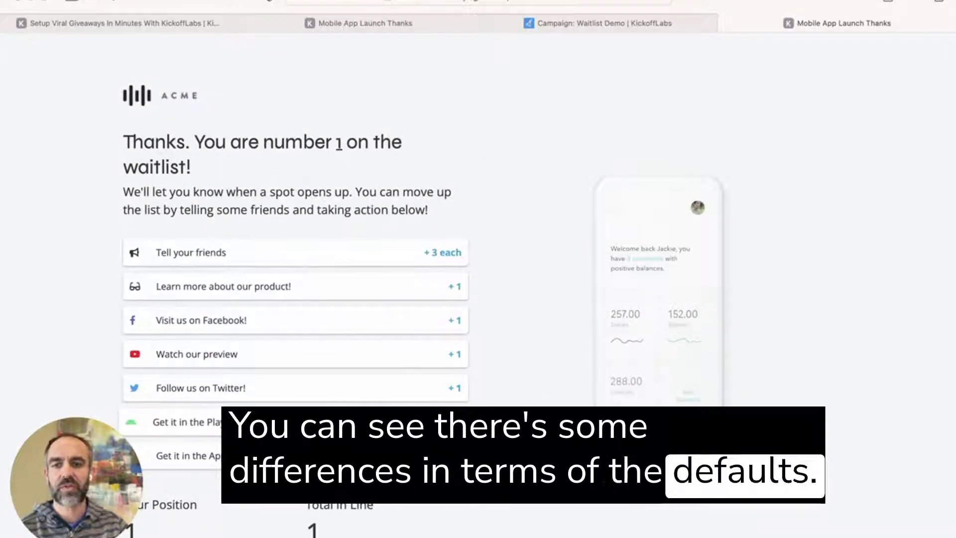
pyautogui.scroll(-2, 297, 322)
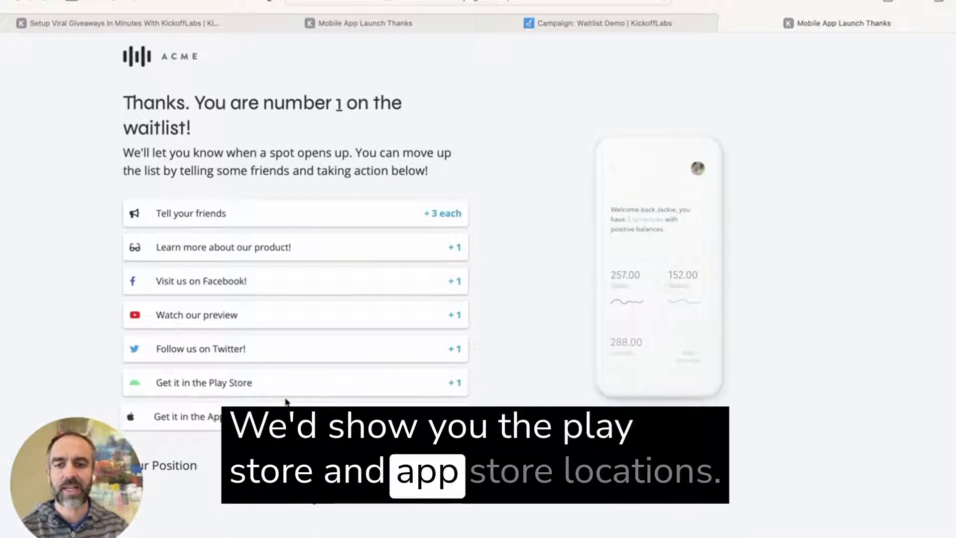
pyautogui.scroll(1, 292, 374)
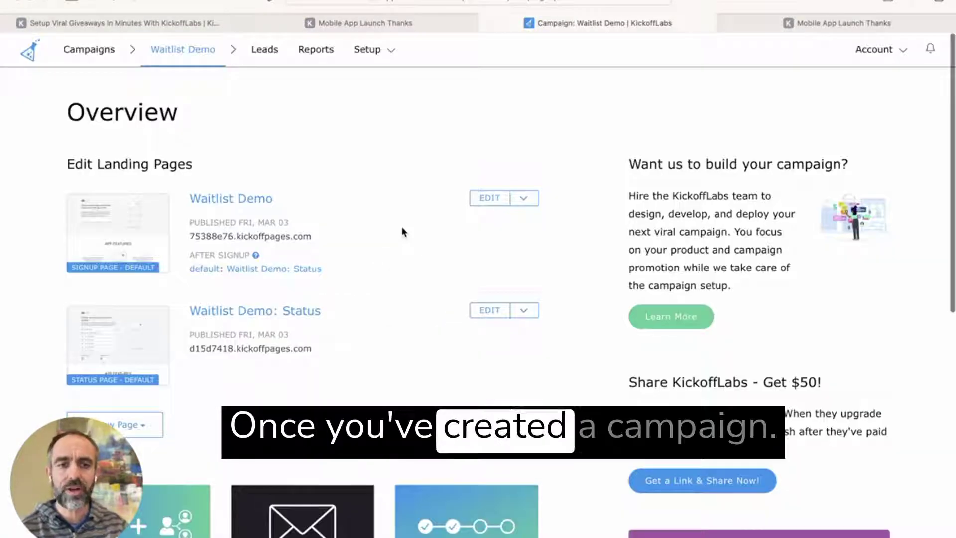
pyautogui.scroll(-5, 401, 230)
pyautogui.scroll(-3, 402, 231)
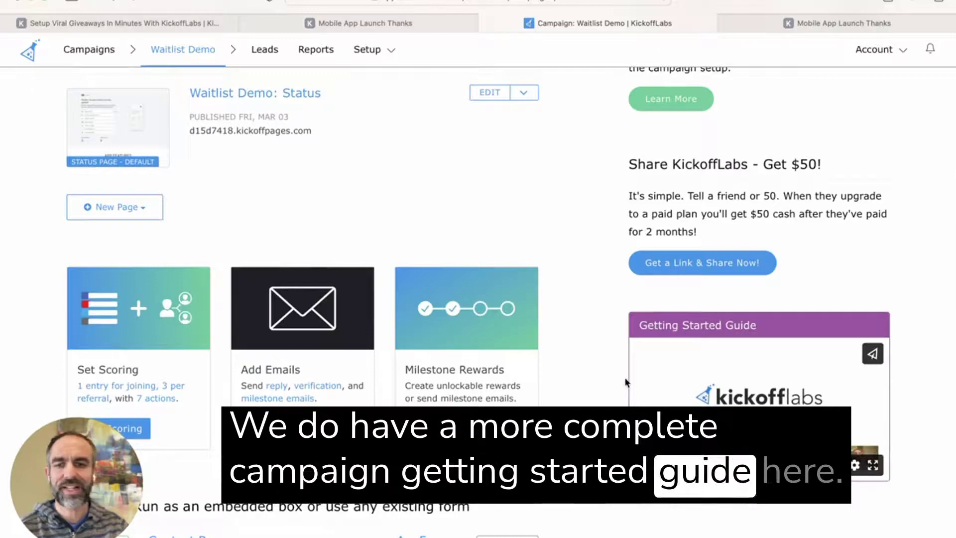
pyautogui.scroll(8, 383, 213)
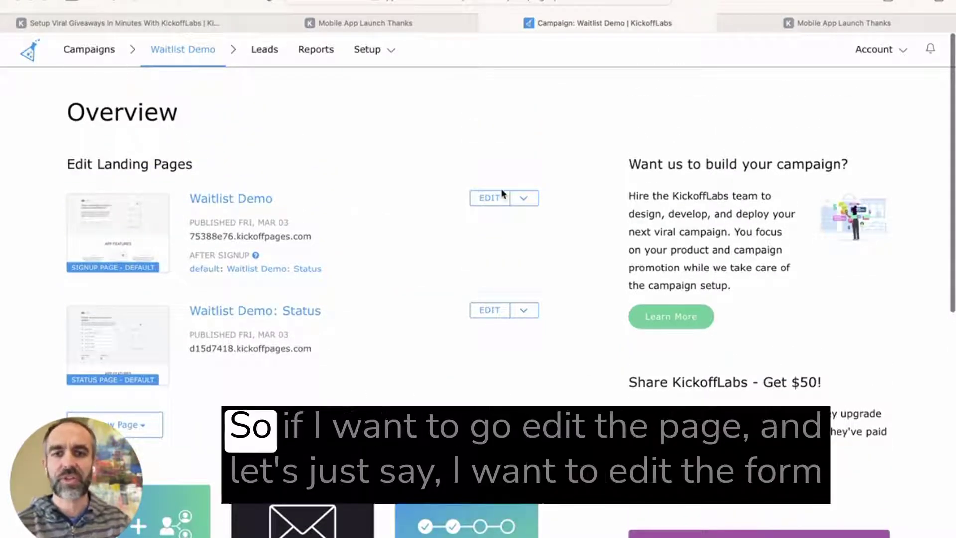
# Step: Add a Lead First Name field above Email in the Waitlist Demo signup form
pyautogui.click(490, 198)
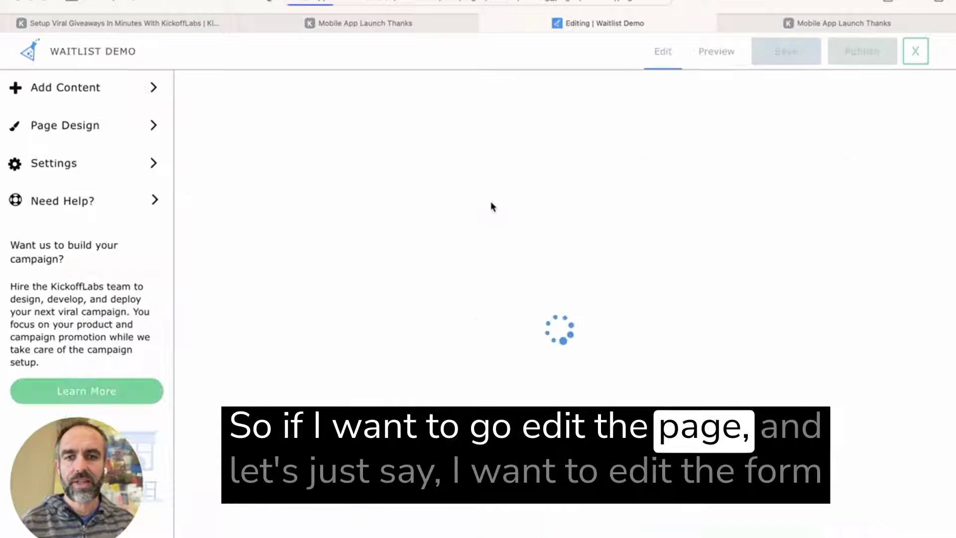
pyautogui.click(352, 319)
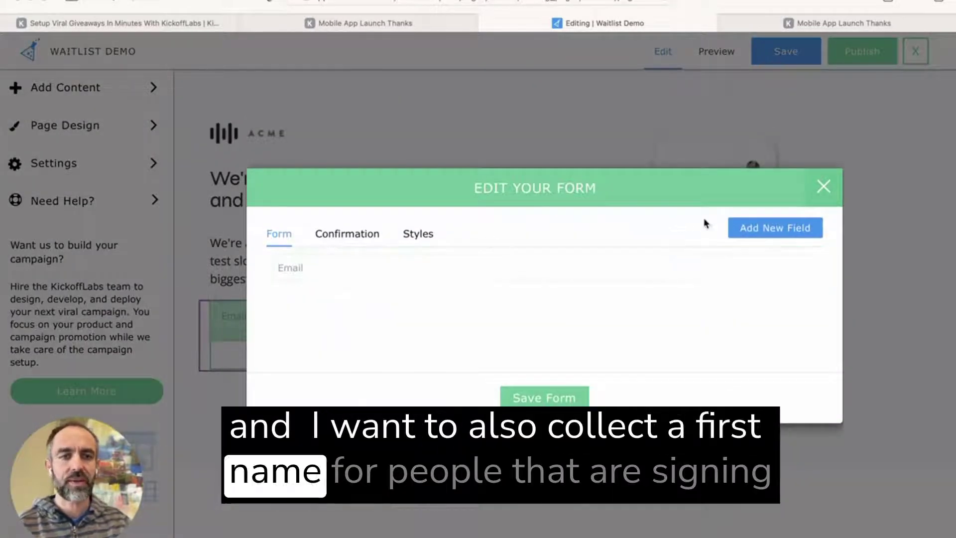
pyautogui.click(773, 229)
pyautogui.click(450, 240)
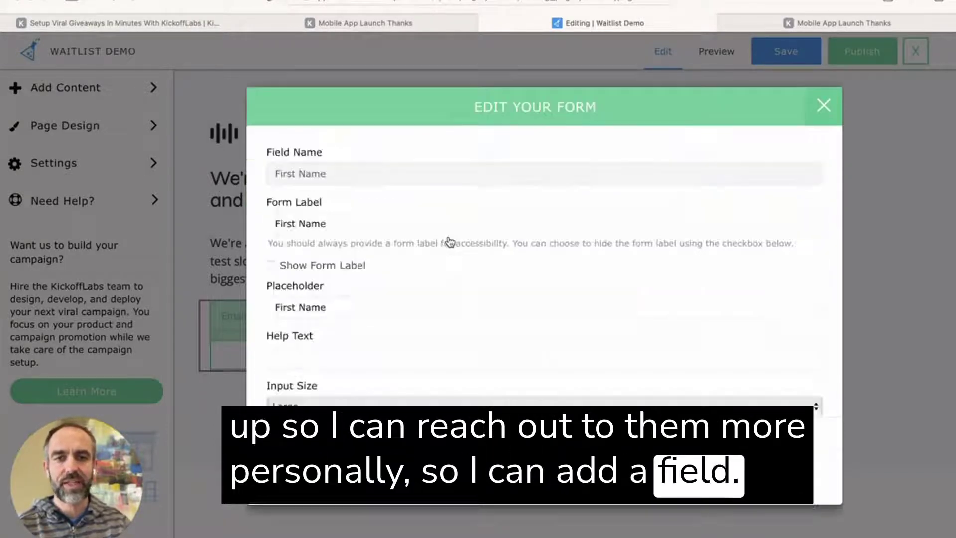
pyautogui.click(491, 478)
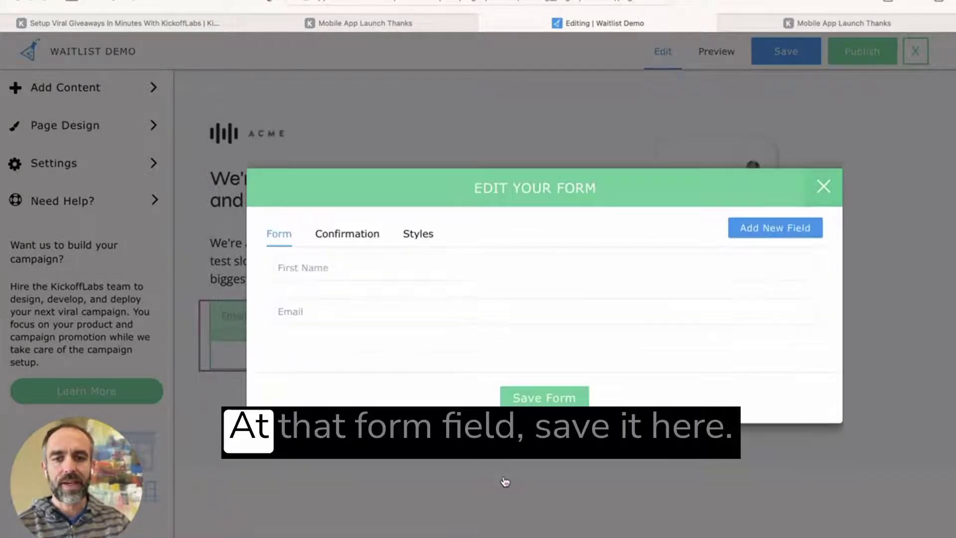
pyautogui.click(544, 397)
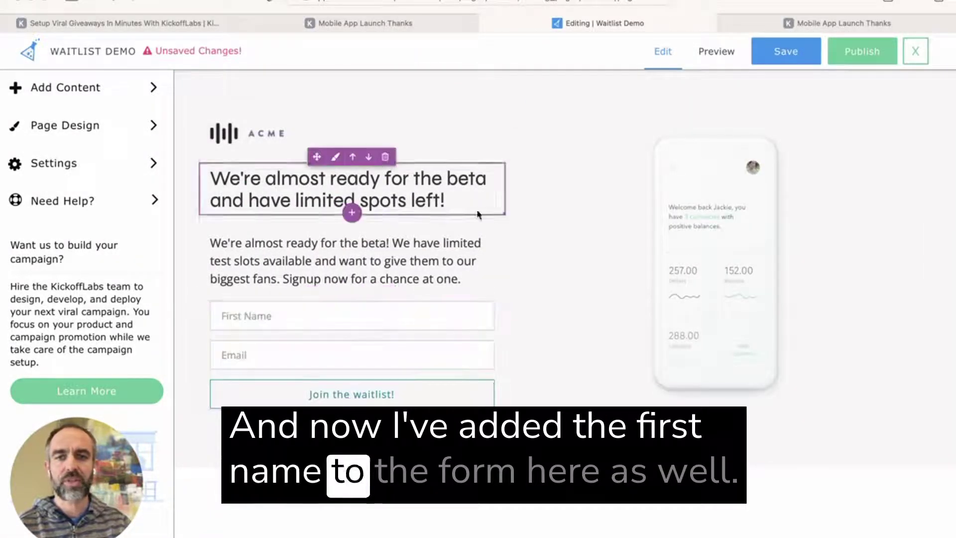
pyautogui.scroll(-8, 539, 253)
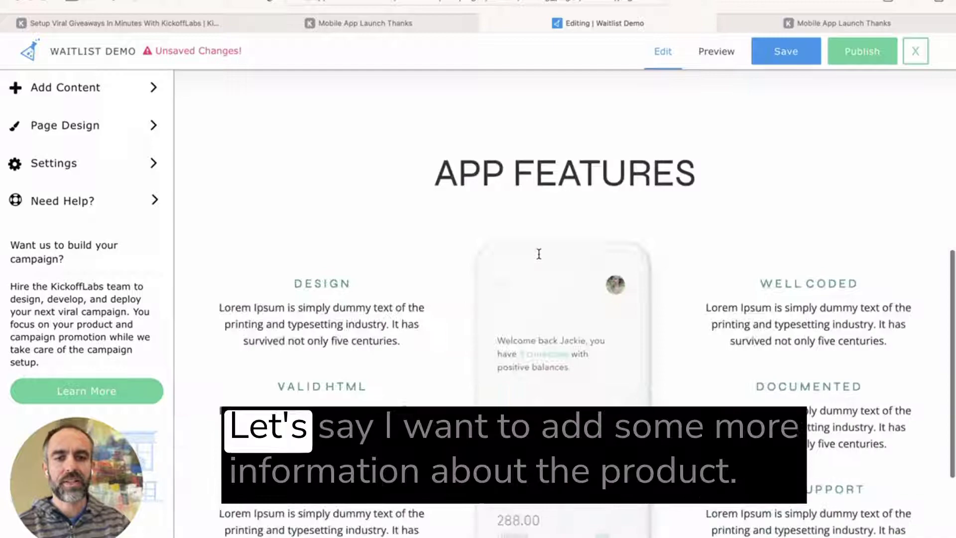
pyautogui.scroll(-2, 538, 256)
pyautogui.scroll(7, 538, 255)
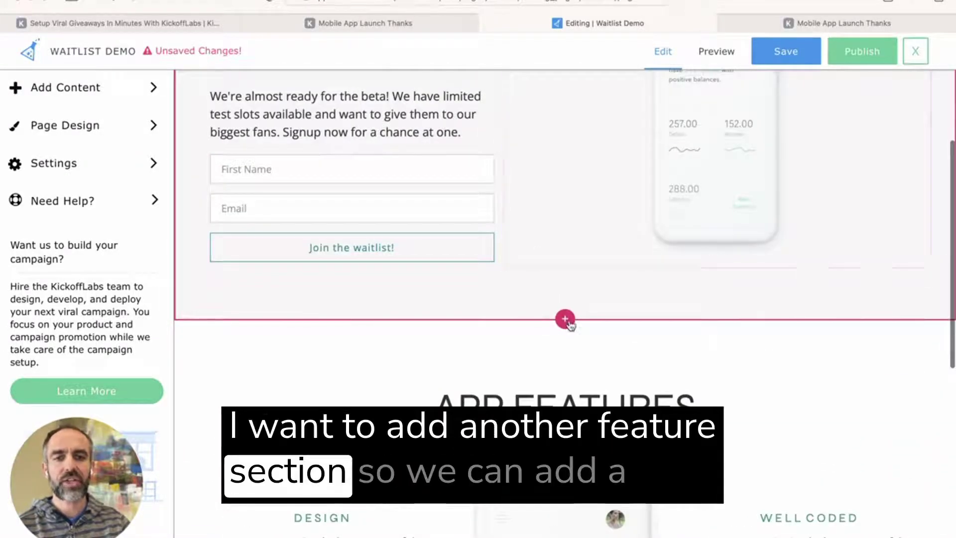
# Step: Insert the three-column Creativity, Mobile App and No Coding icons section below the form
pyautogui.click(565, 319)
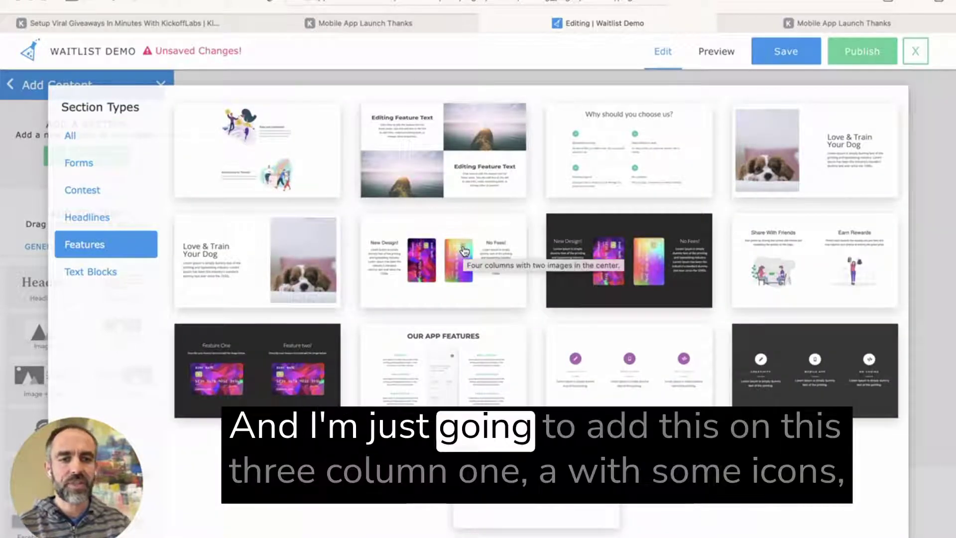
pyautogui.click(620, 342)
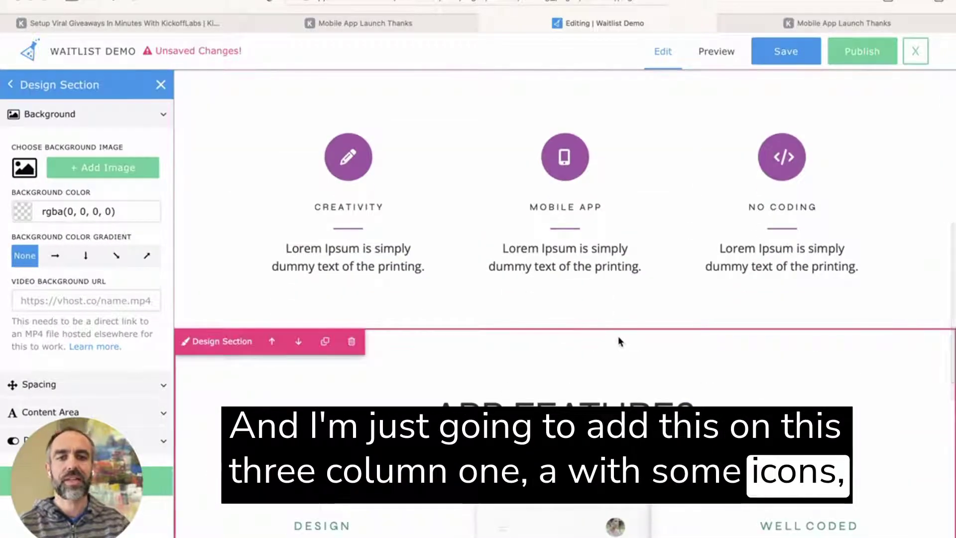
pyautogui.scroll(3, 619, 342)
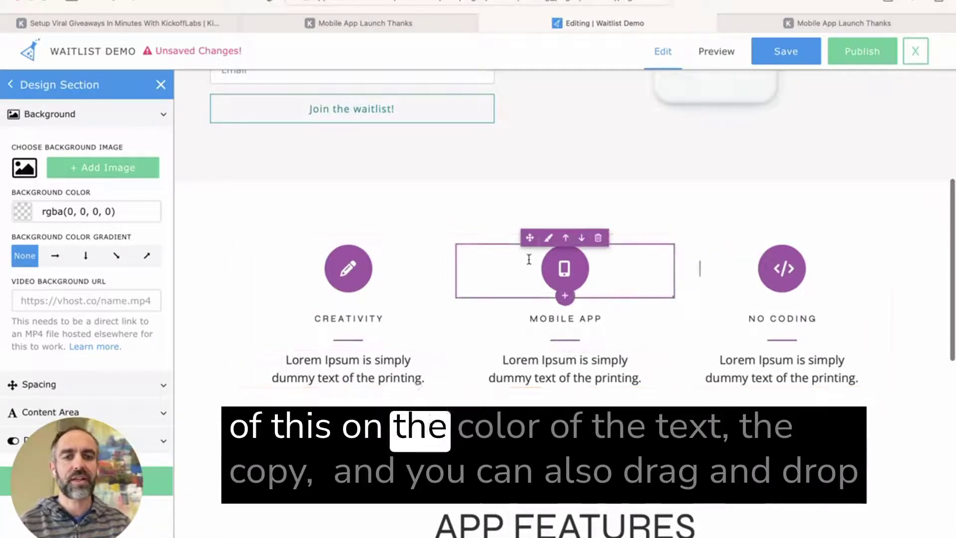
pyautogui.scroll(6, 356, 245)
pyautogui.click(160, 84)
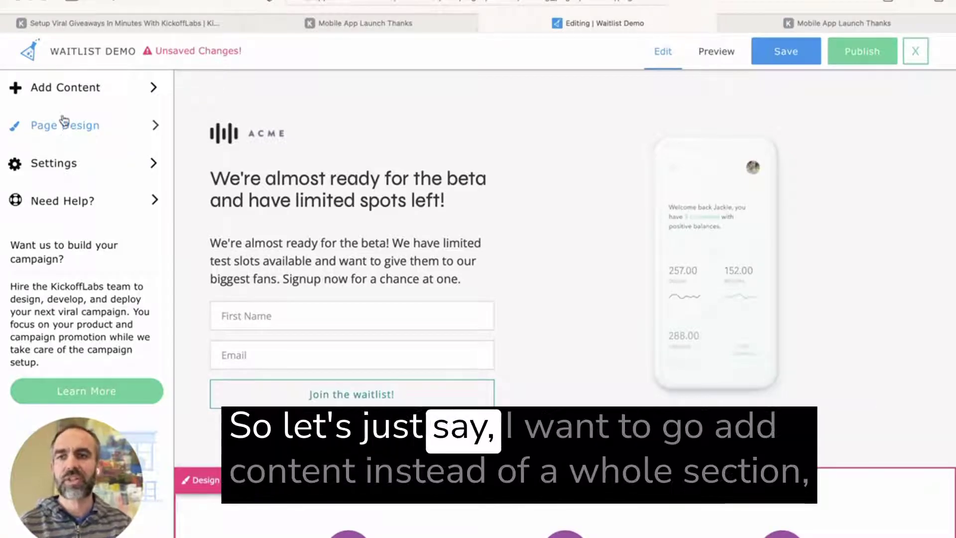
# Step: Drag the Campaign Countdown block from the Contest content list to just below the signup form
pyautogui.click(59, 93)
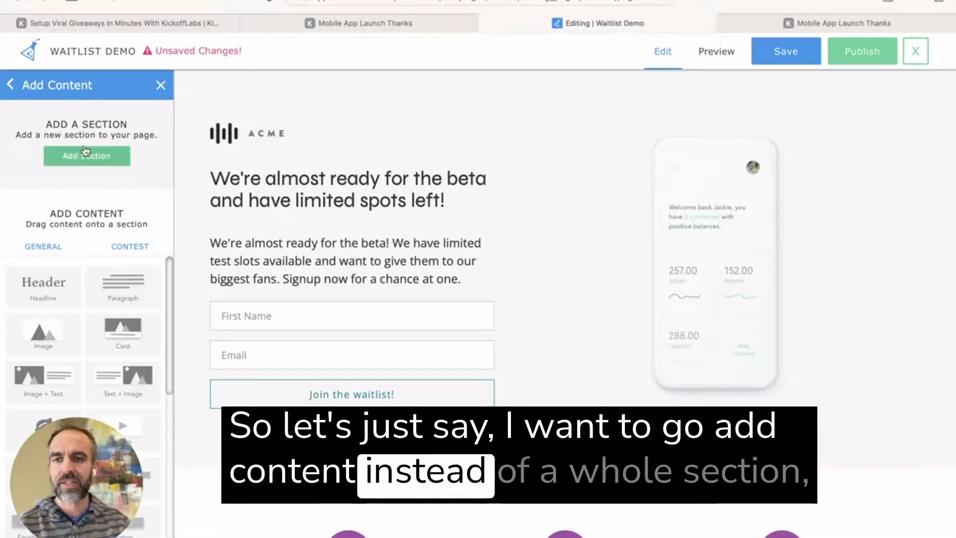
pyautogui.scroll(-10, 106, 263)
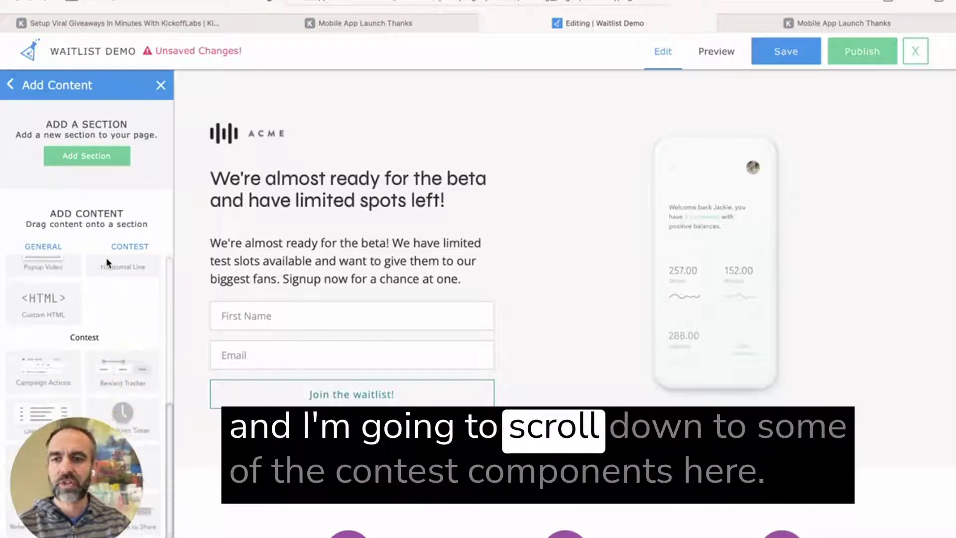
pyautogui.scroll(-2, 107, 262)
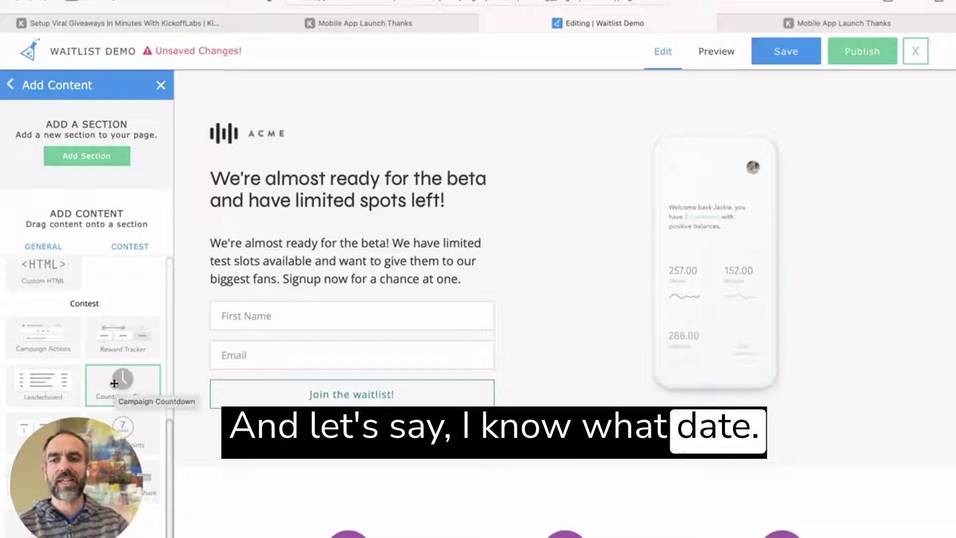
pyautogui.moveTo(114, 383); pyautogui.dragTo(330, 385)
pyautogui.moveTo(331, 423); pyautogui.dragTo(328, 403)
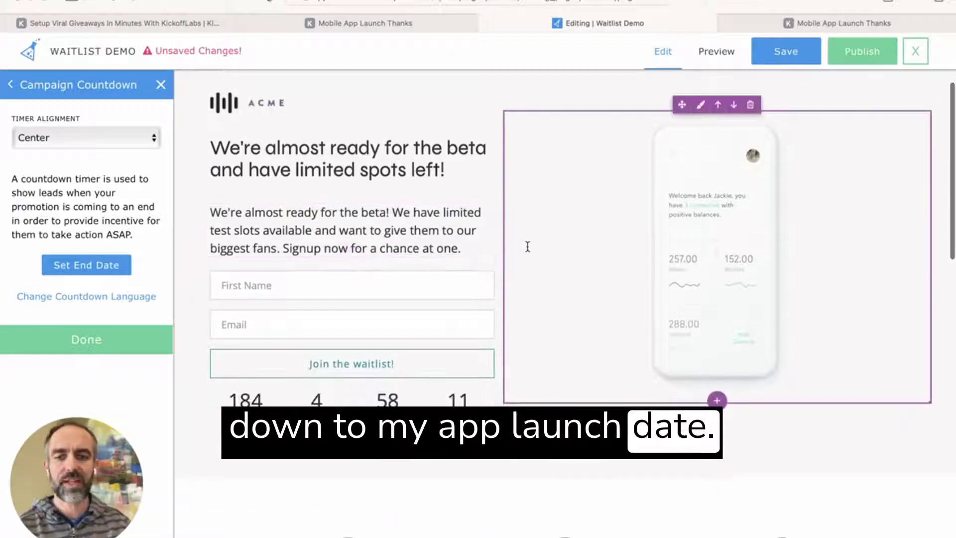
pyautogui.scroll(-2, 526, 245)
pyautogui.scroll(2, 527, 244)
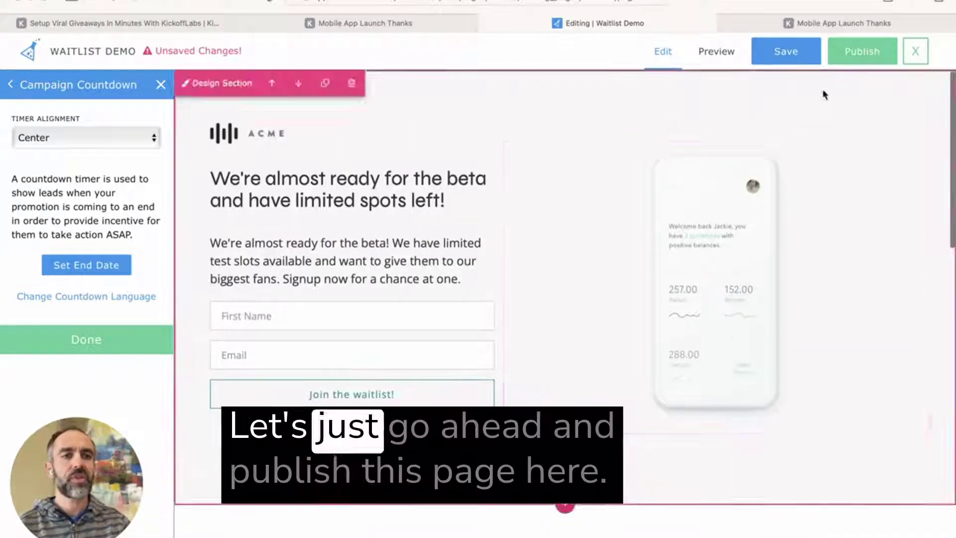
# Step: Publish the edited Waitlist Demo page and review it at its live kickoffpages.com URL
pyautogui.click(873, 54)
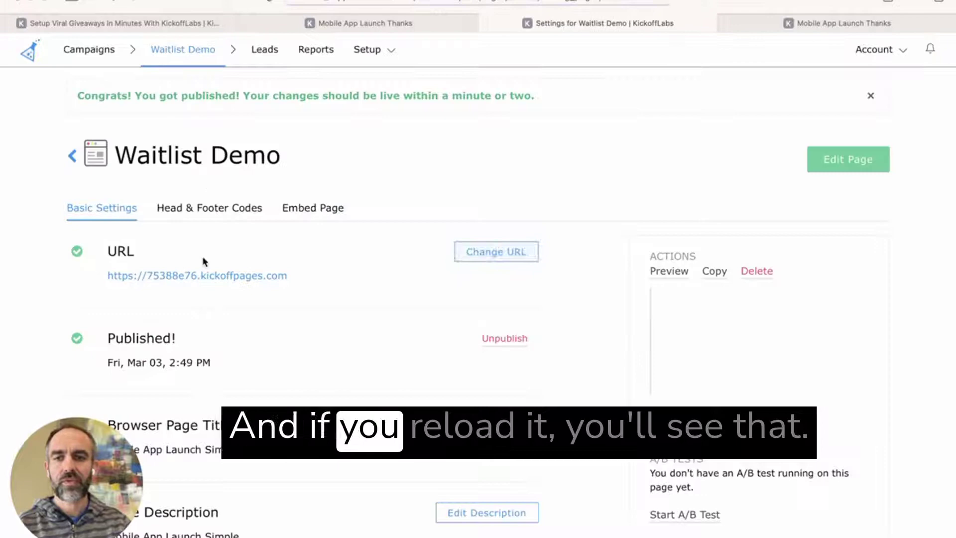
pyautogui.click(194, 274)
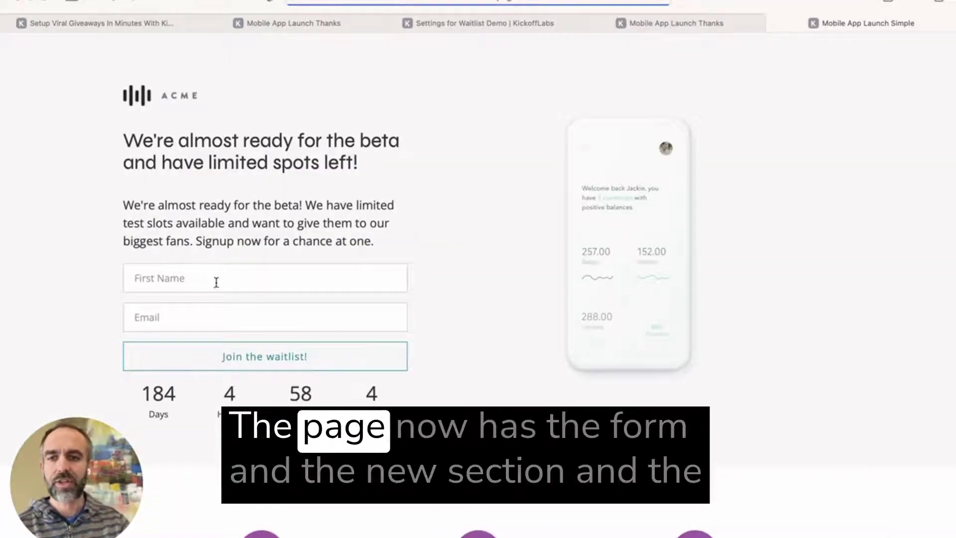
pyautogui.scroll(-4, 212, 311)
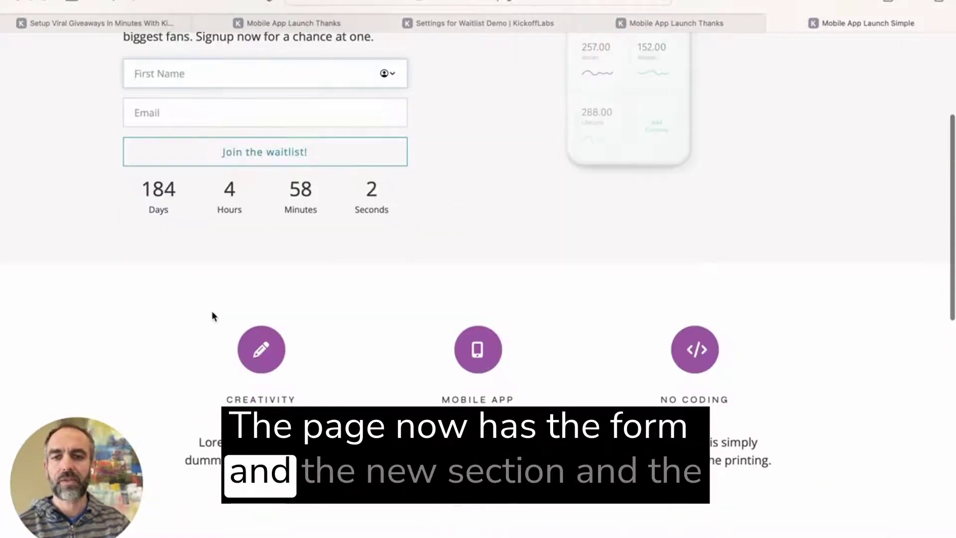
pyautogui.scroll(-1, 212, 314)
pyautogui.scroll(2, 212, 314)
pyautogui.scroll(-11, 212, 313)
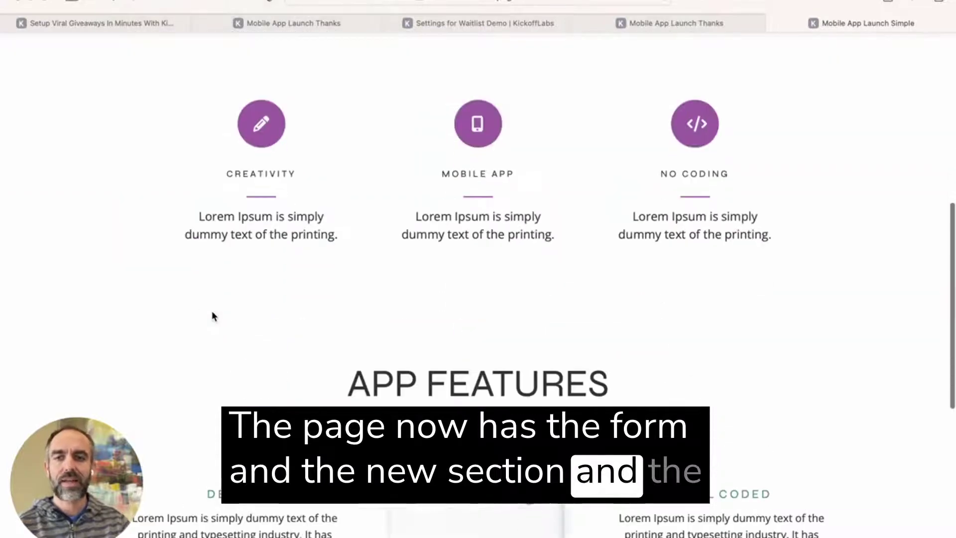
pyautogui.scroll(14, 212, 312)
pyautogui.click(485, 23)
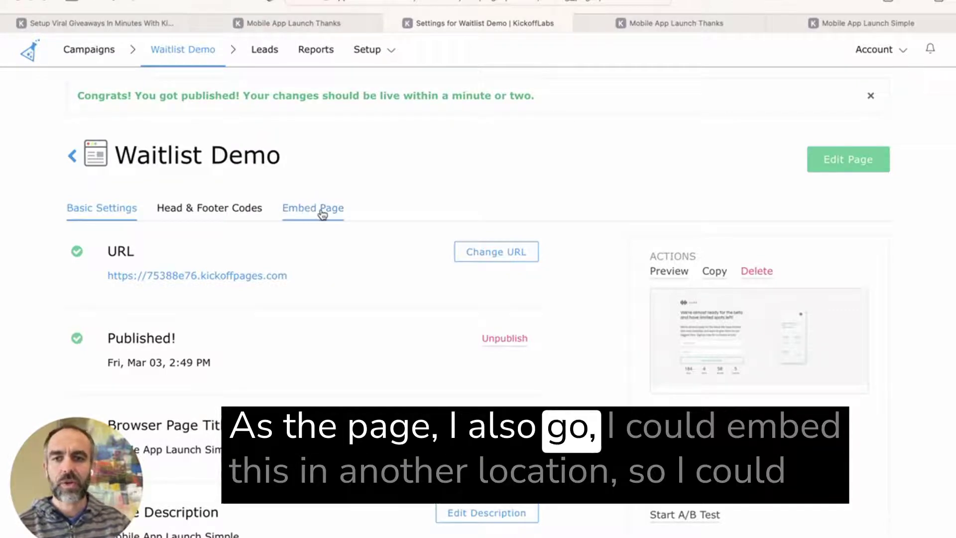
# Step: View the page's embed code, then return to Basic Settings showing its URL and page title
pyautogui.click(321, 212)
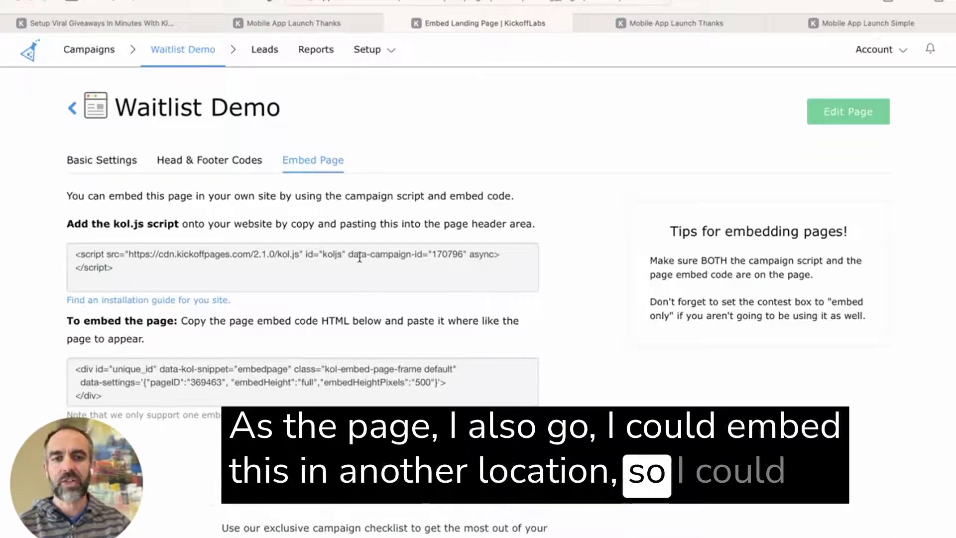
pyautogui.click(98, 165)
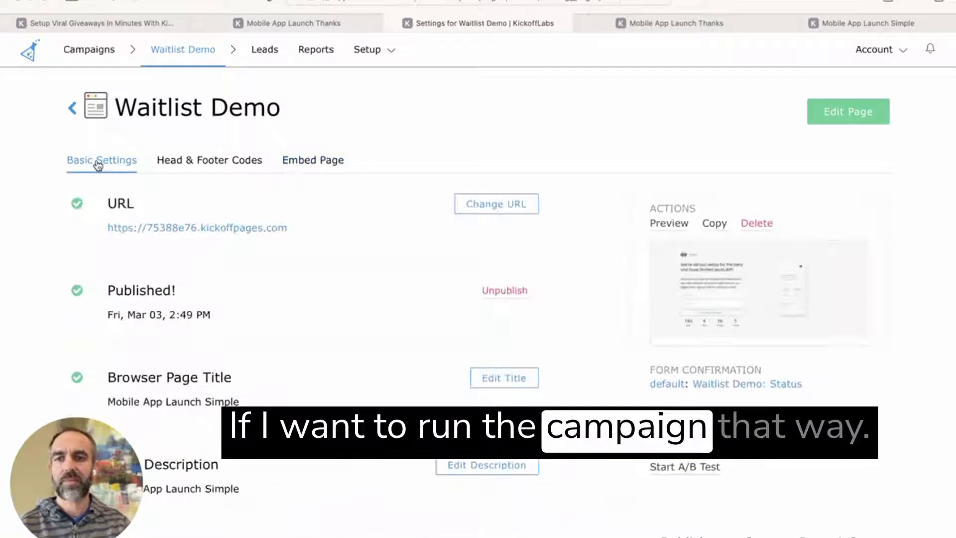
# Step: Delete the Google Play download action from Waitlist Demo's contest actions
pyautogui.click(73, 108)
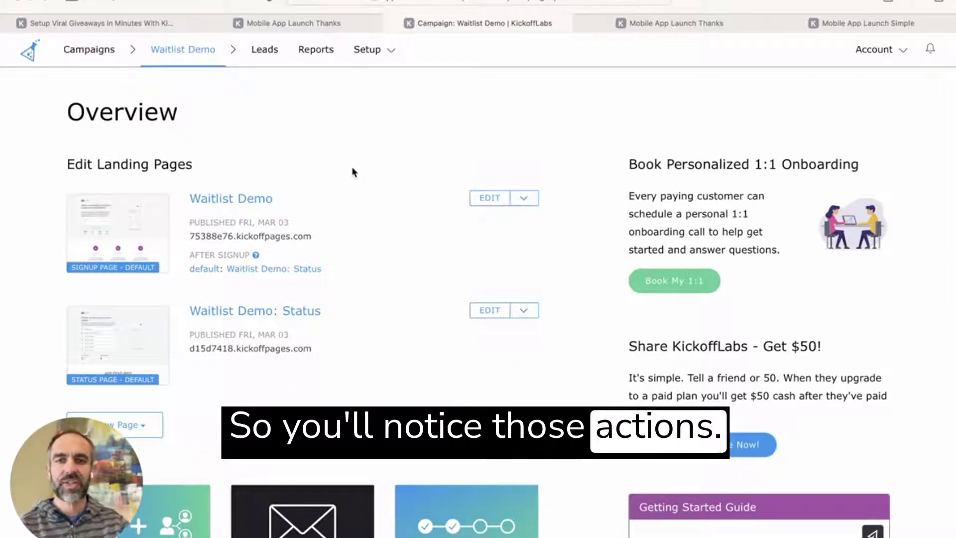
pyautogui.click(388, 58)
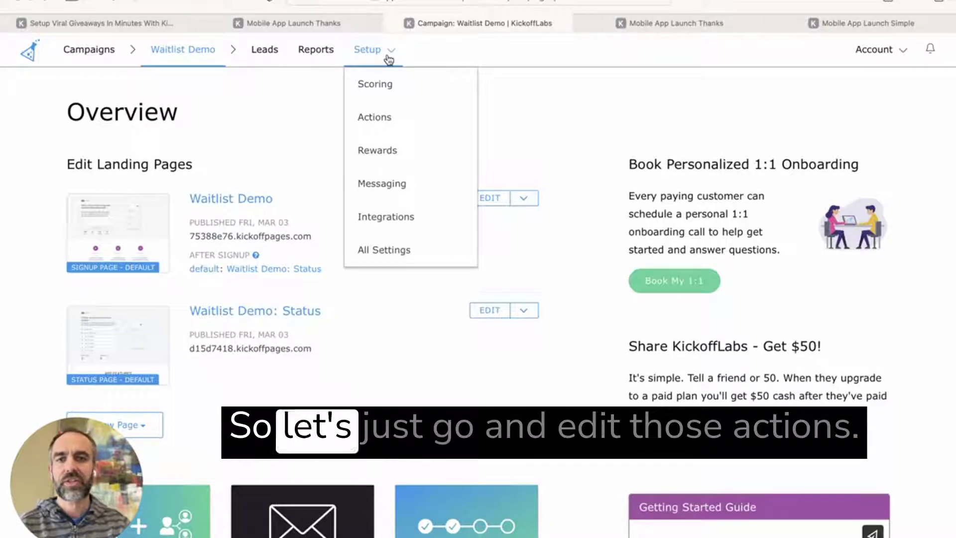
pyautogui.click(381, 117)
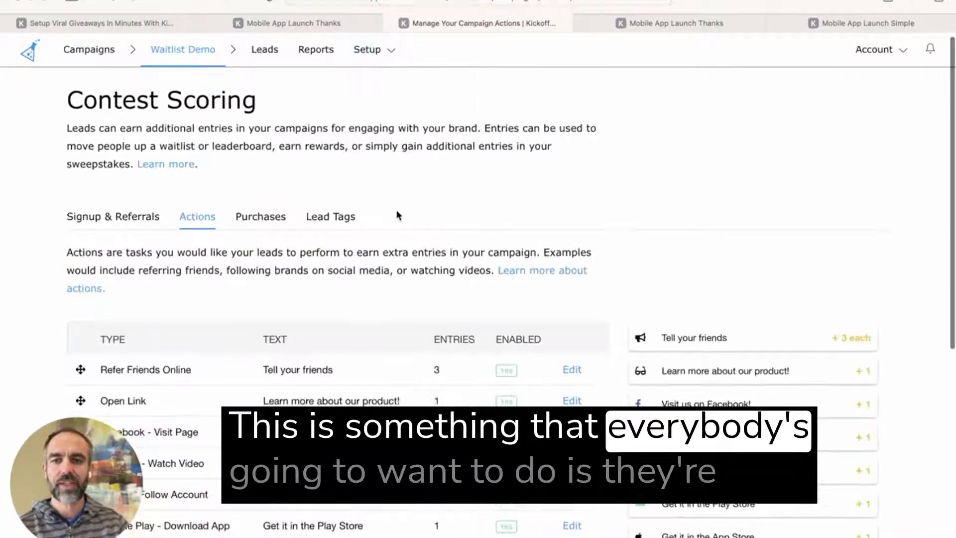
pyautogui.scroll(-1, 398, 215)
pyautogui.scroll(-4, 399, 215)
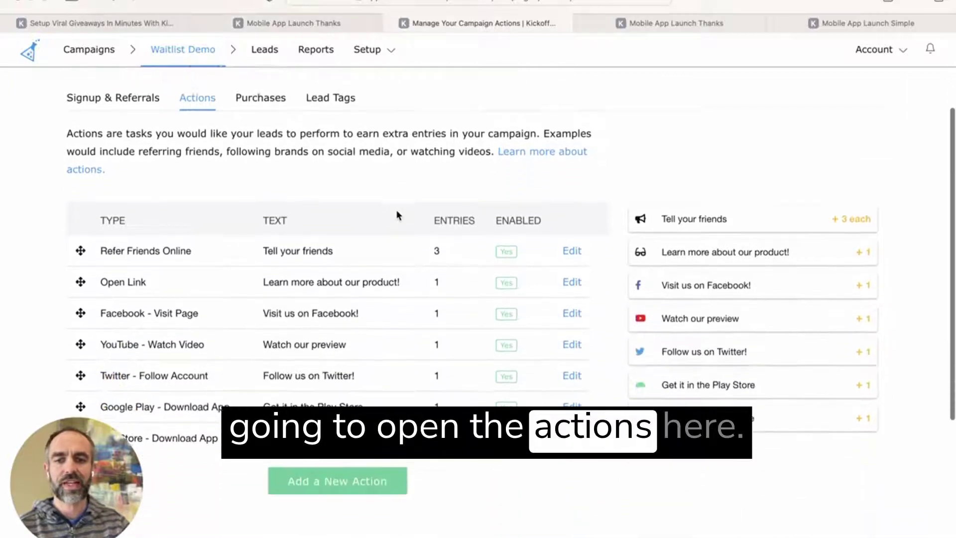
pyautogui.scroll(-2, 398, 215)
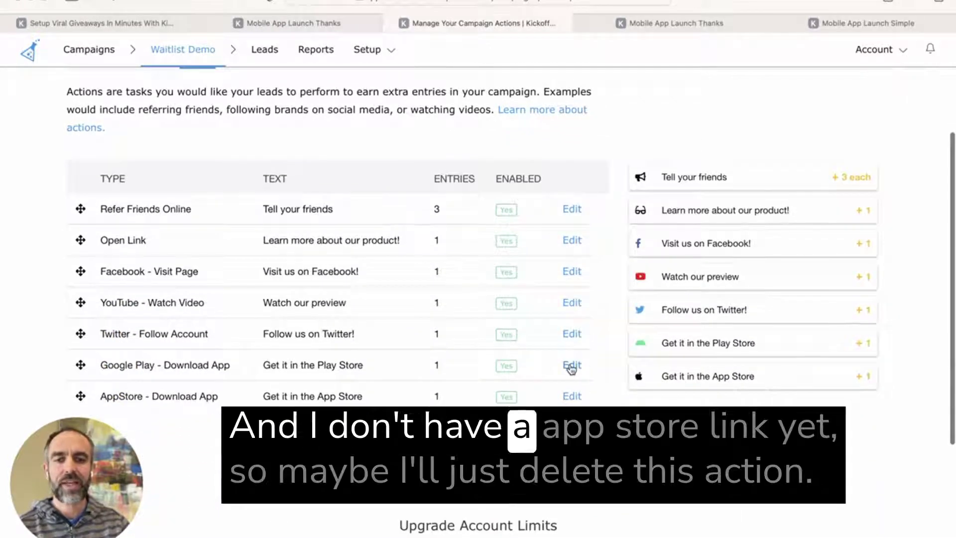
pyautogui.click(571, 366)
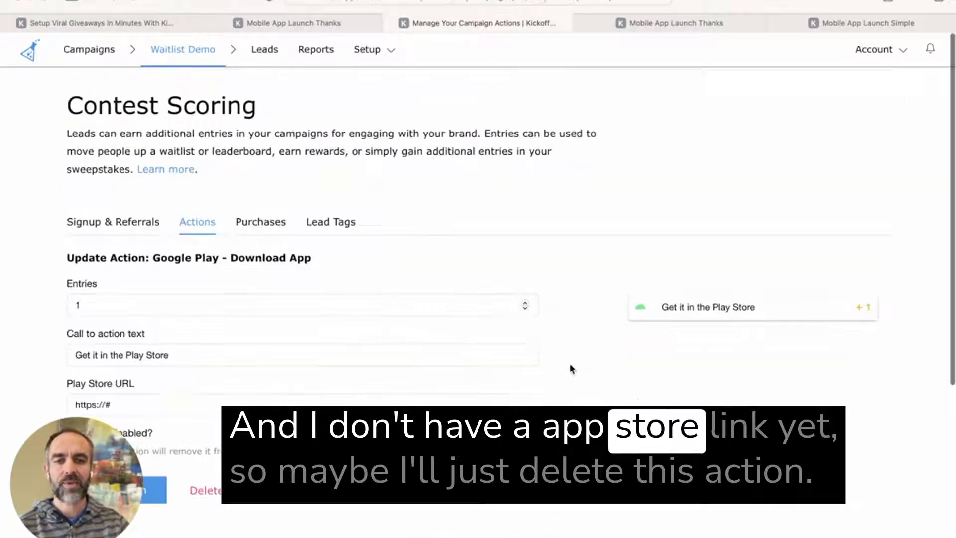
pyautogui.click(215, 487)
pyautogui.click(601, 302)
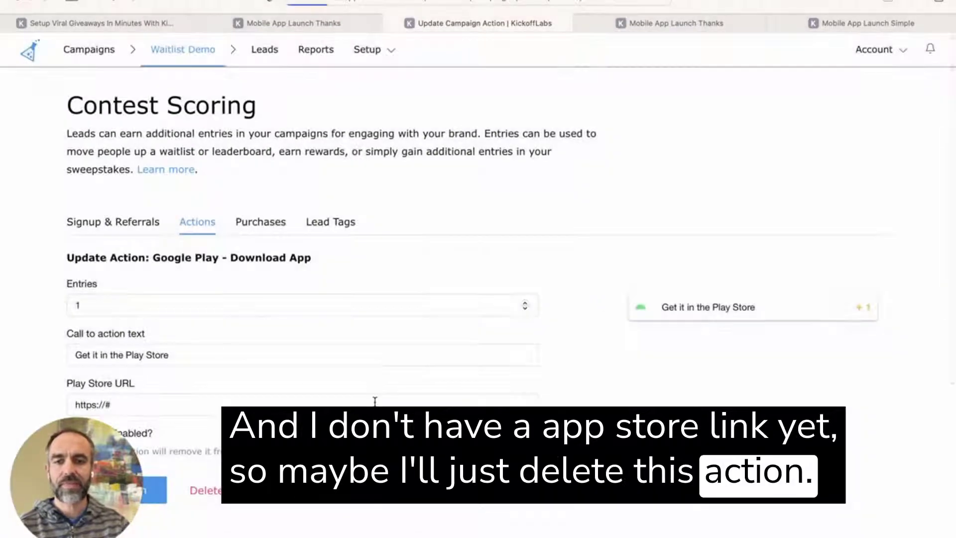
# Step: Start deleting the AppStore download action, leaving it awaiting confirmation
pyautogui.scroll(-5, 559, 283)
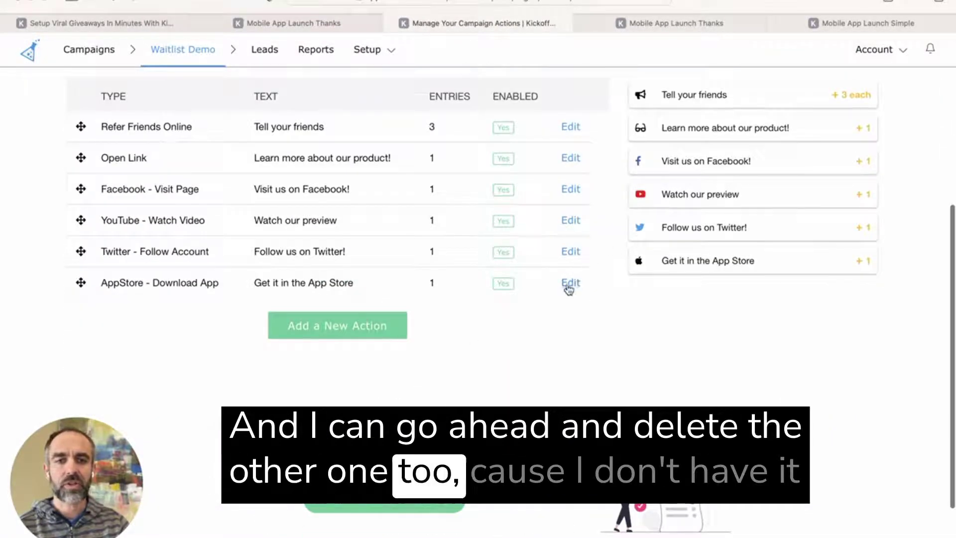
pyautogui.click(569, 283)
pyautogui.click(215, 489)
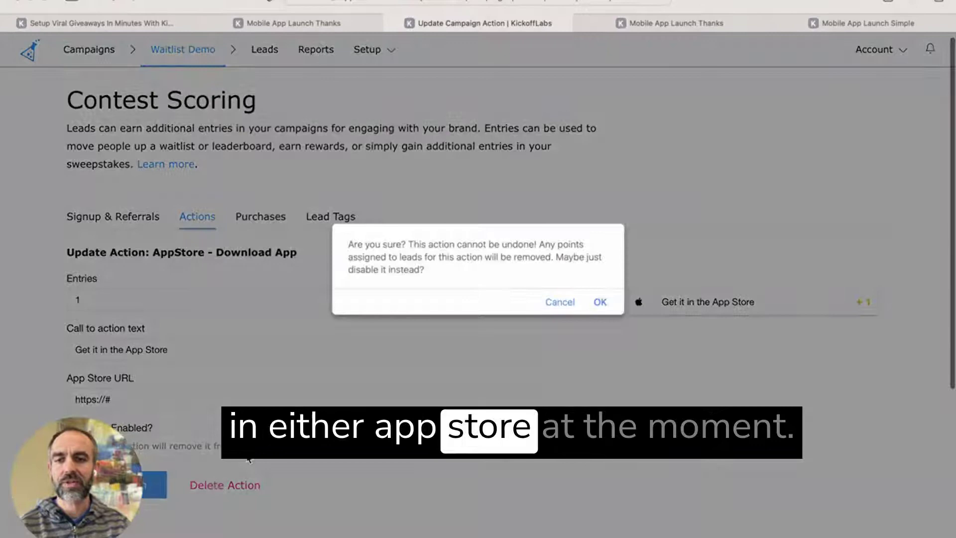
# Step: Confirm the AppStore deletion and add a new Form Entry - Phone Number action
pyautogui.click(600, 302)
pyautogui.scroll(-3, 299, 369)
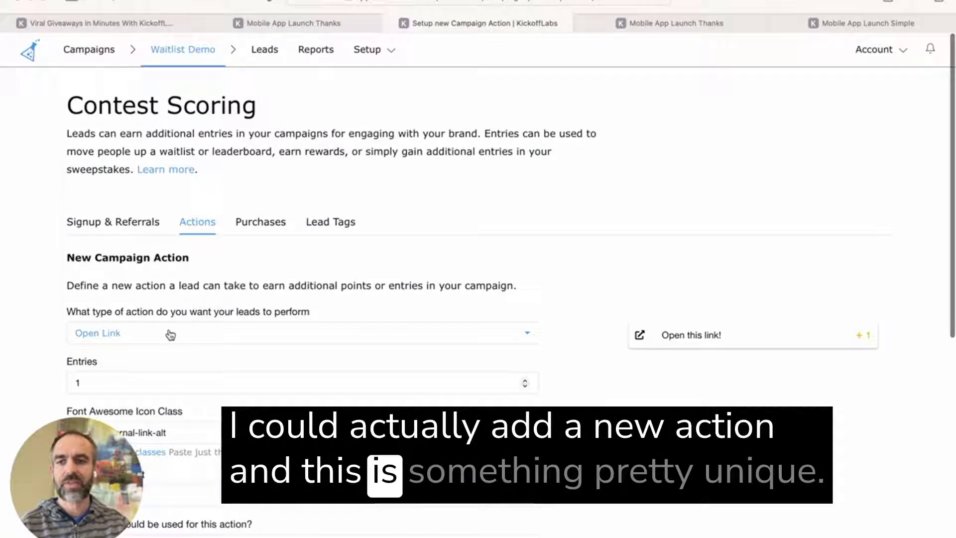
pyautogui.click(169, 333)
pyautogui.write('pho')
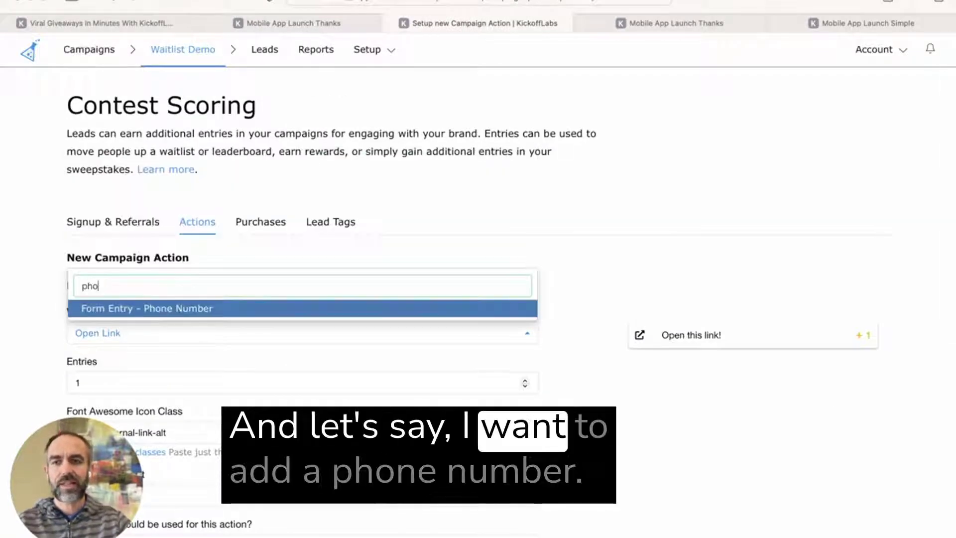
pyautogui.click(162, 309)
# Step: Save the 'Add your phone number!' action and drag it to second position
pyautogui.scroll(-2, 656, 240)
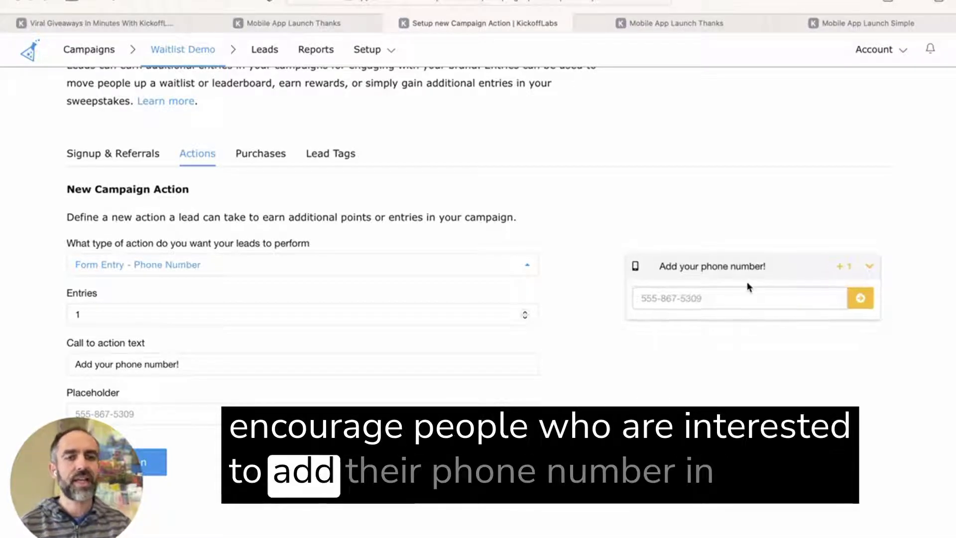
pyautogui.scroll(-2, 269, 321)
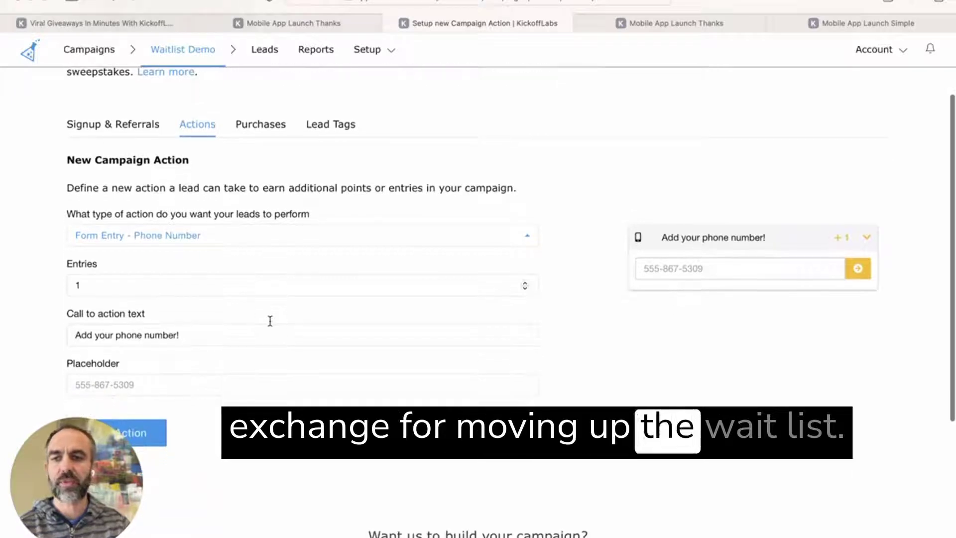
pyautogui.scroll(-2, 182, 239)
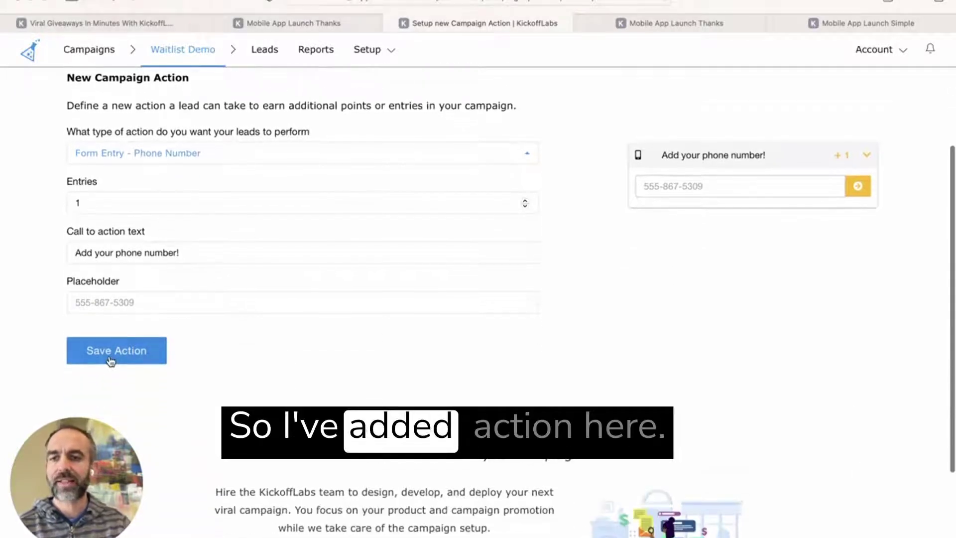
pyautogui.click(109, 359)
pyautogui.scroll(-5, 299, 356)
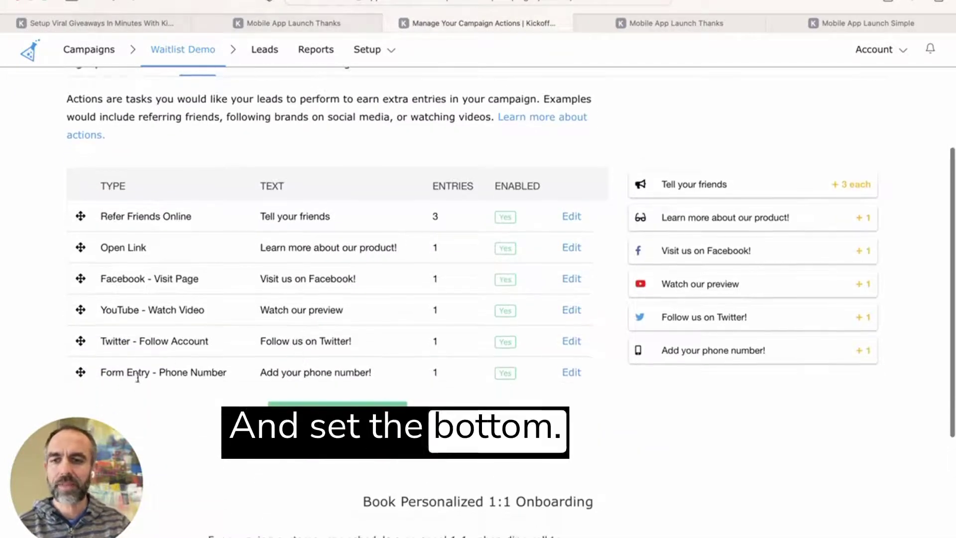
pyautogui.moveTo(70, 381); pyautogui.dragTo(86, 241)
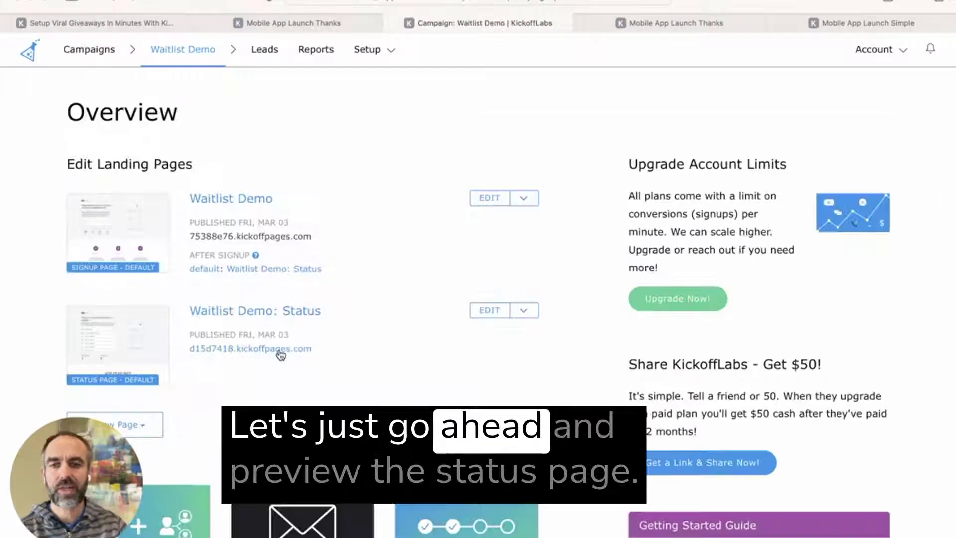
# Step: Open the live status page and expand the phone number and Tell your friends entries
pyautogui.click(279, 349)
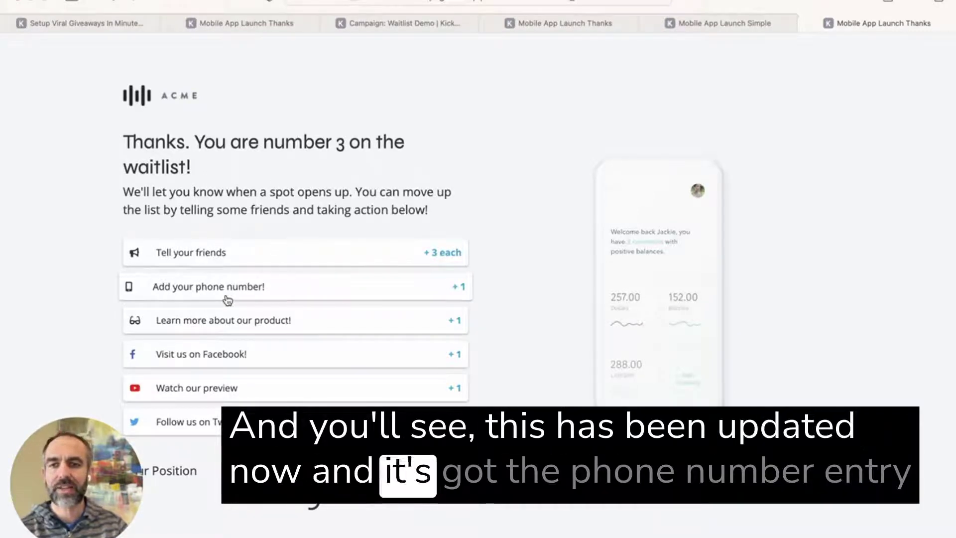
pyautogui.click(226, 299)
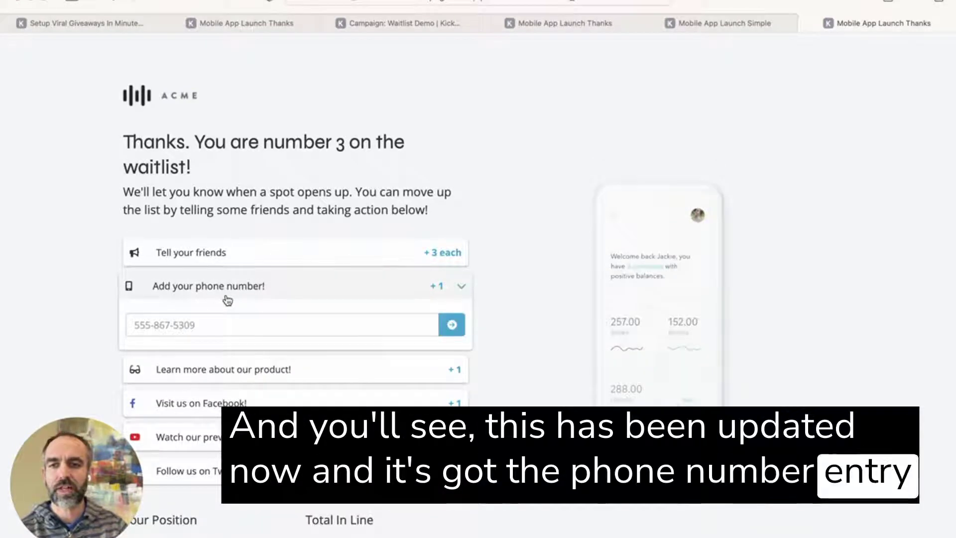
pyautogui.click(229, 256)
pyautogui.click(247, 355)
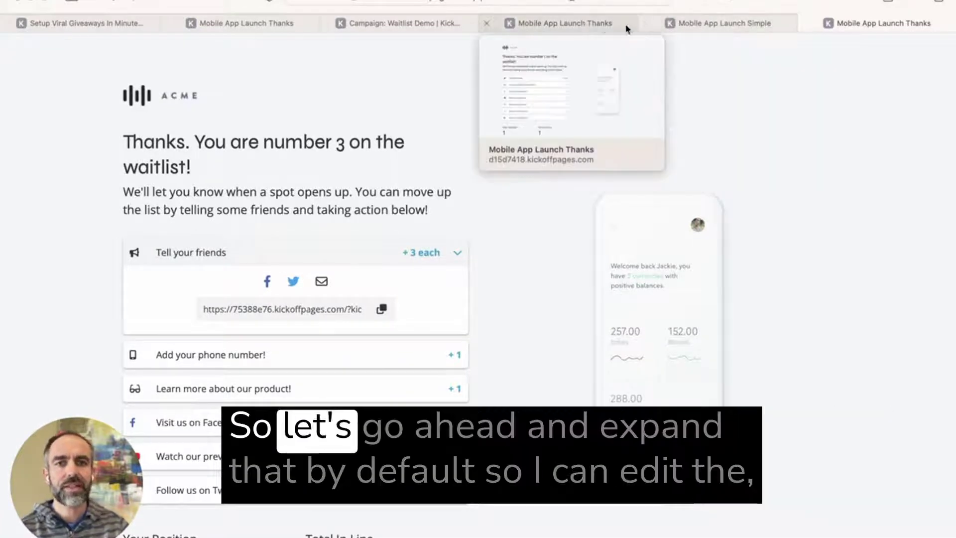
# Step: Enable Expand Refer Friends Action on the status page's campaign actions block and review the page
pyautogui.click(425, 25)
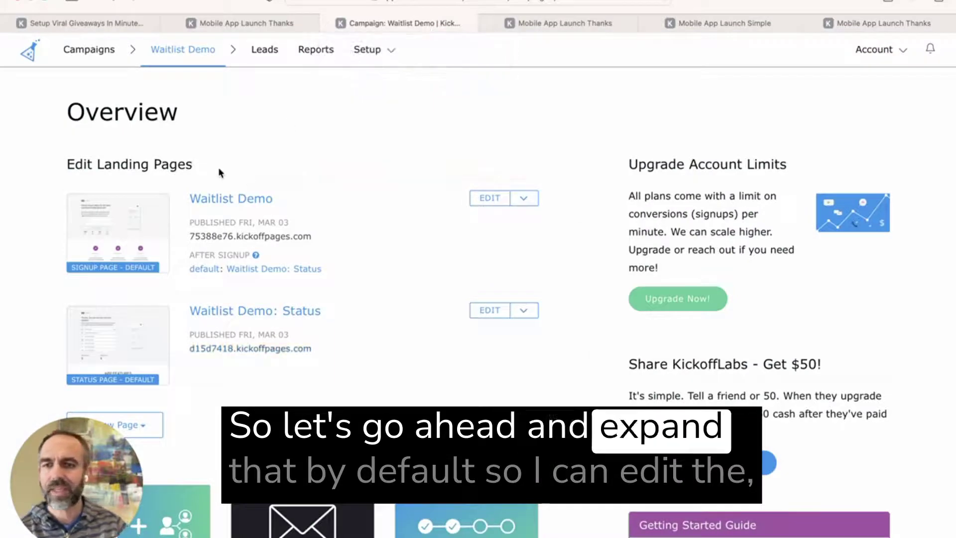
pyautogui.click(490, 310)
pyautogui.scroll(-1, 419, 212)
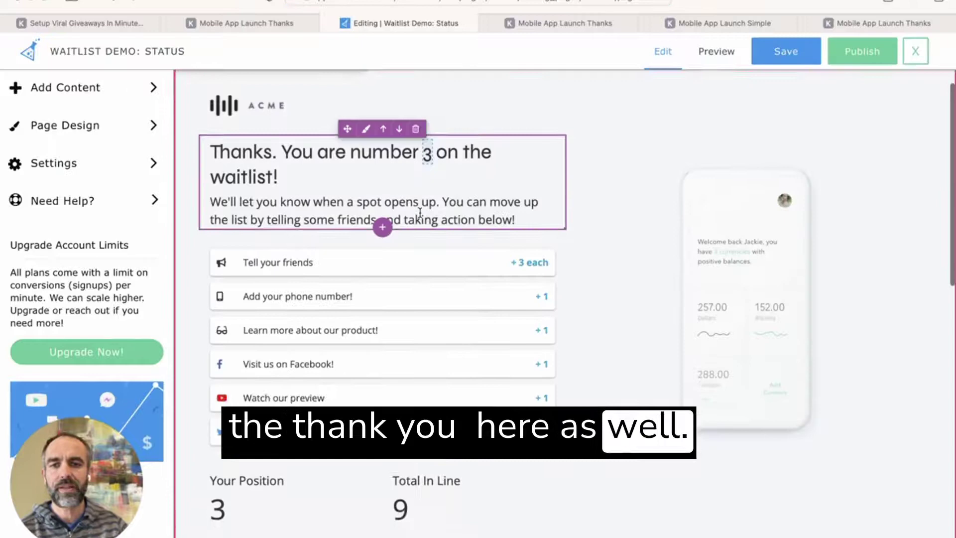
pyautogui.click(384, 352)
pyautogui.click(10, 278)
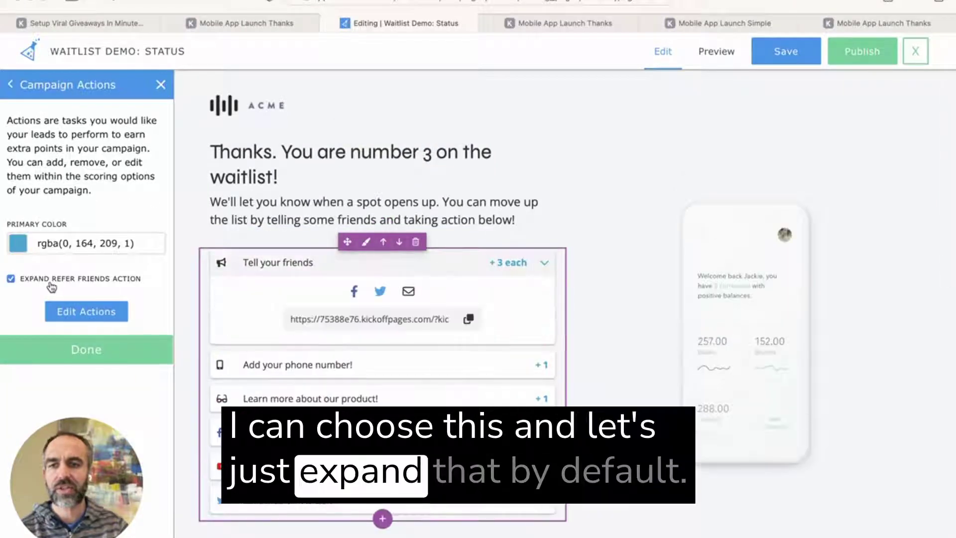
pyautogui.click(90, 348)
pyautogui.scroll(-3, 384, 308)
pyautogui.scroll(-1, 383, 306)
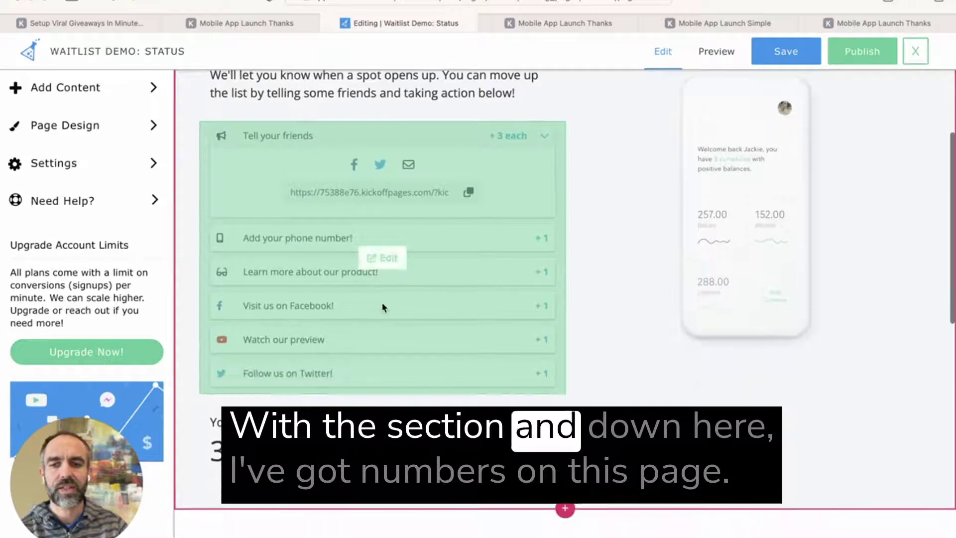
pyautogui.scroll(-2, 383, 306)
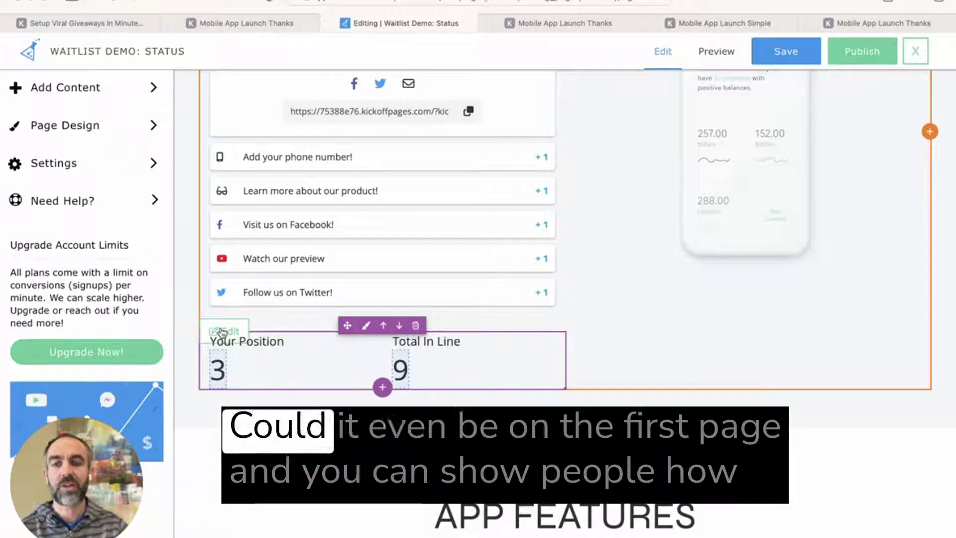
pyautogui.scroll(4, 619, 362)
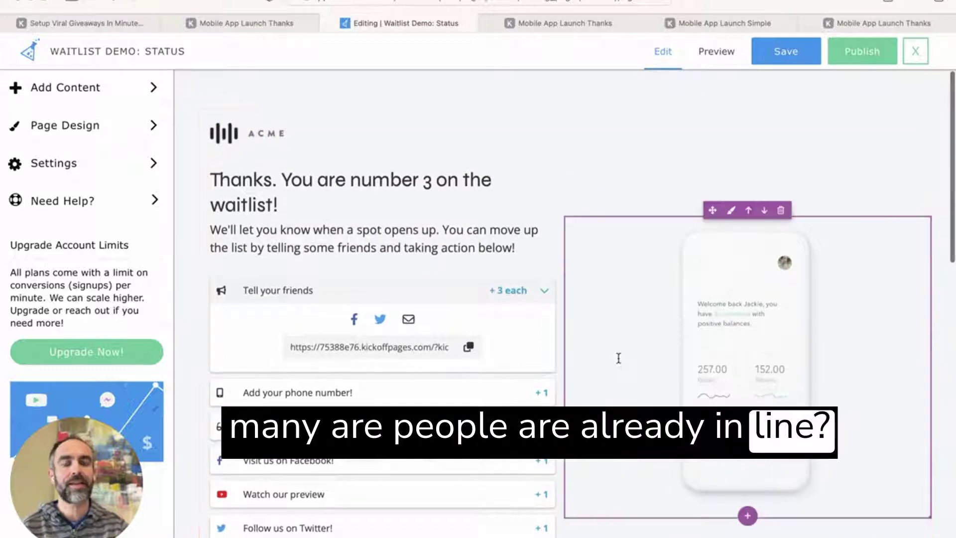
pyautogui.scroll(-5, 617, 357)
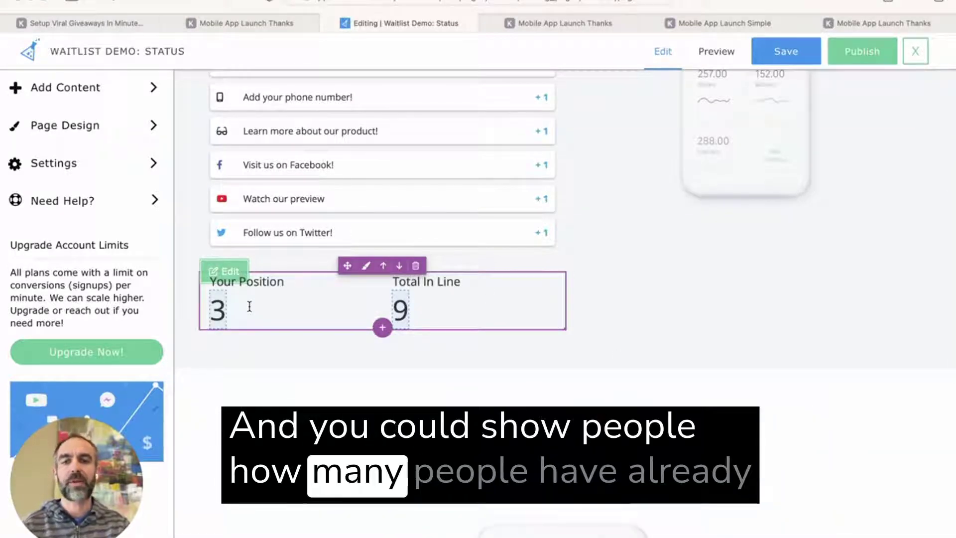
pyautogui.scroll(6, 301, 306)
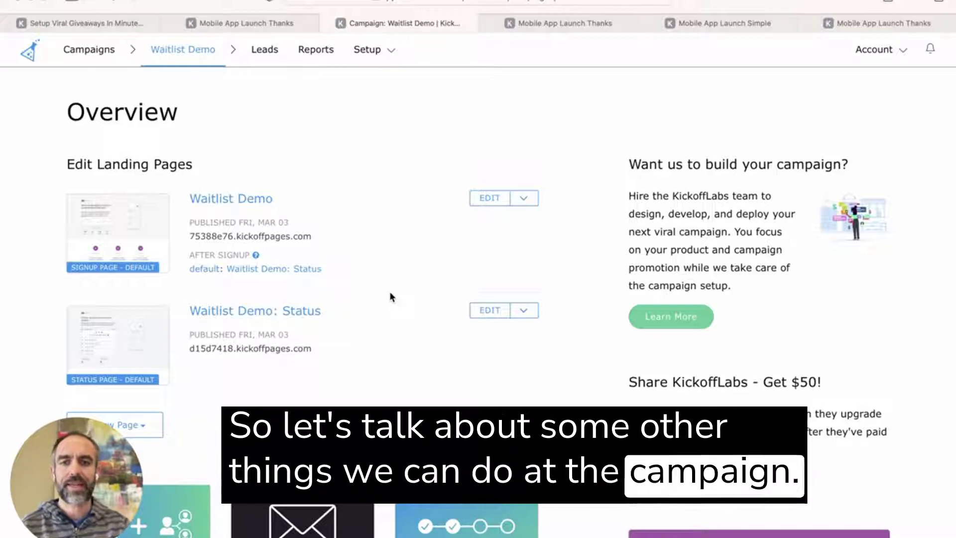
# Step: Set the auto-reply email's Sending to 'Yes. Every time a lead signs up.' and save it
pyautogui.scroll(-3, 390, 296)
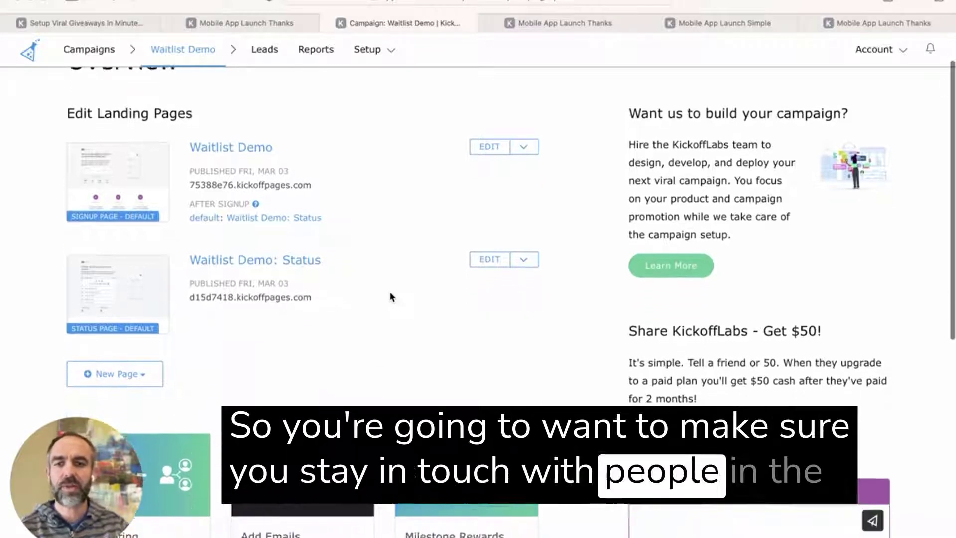
pyautogui.scroll(-2, 390, 297)
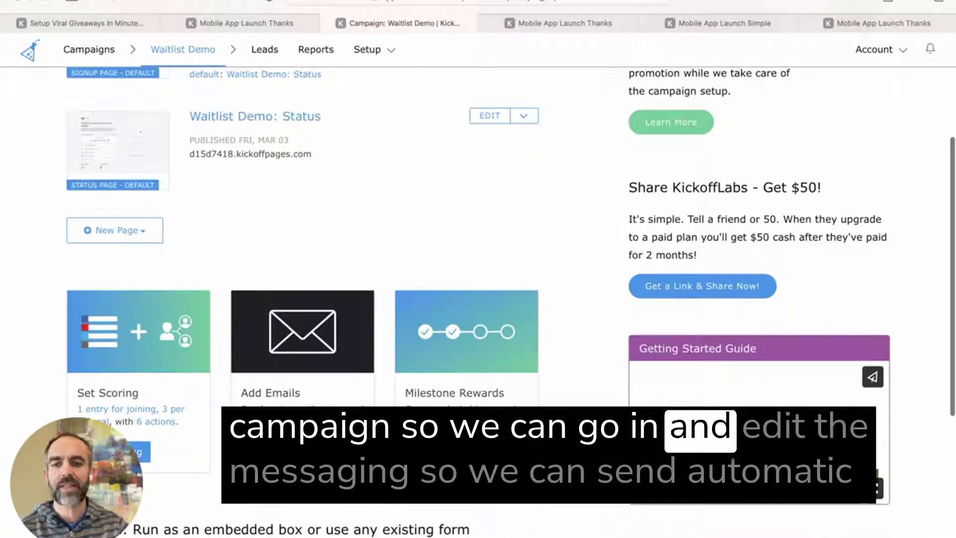
pyautogui.click(390, 298)
pyautogui.scroll(-2, 284, 273)
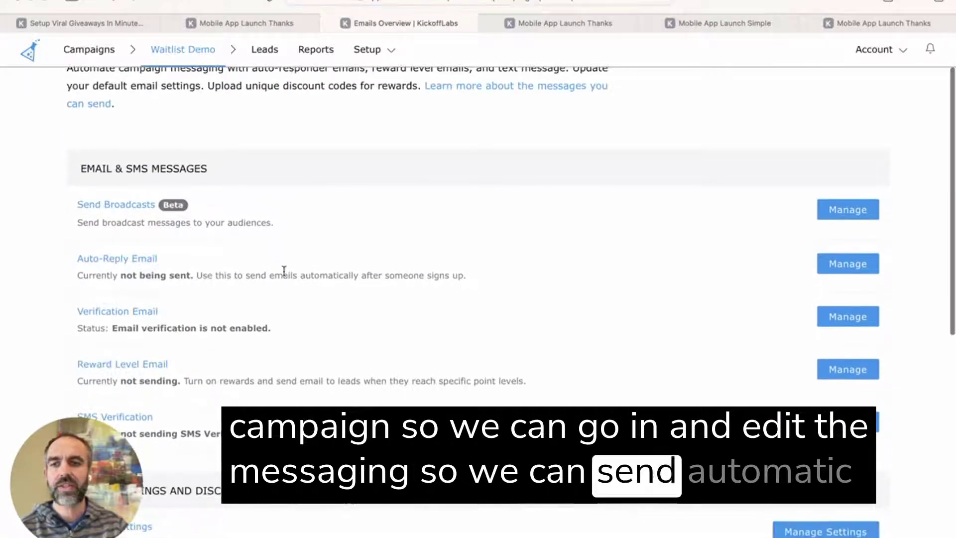
pyautogui.click(121, 262)
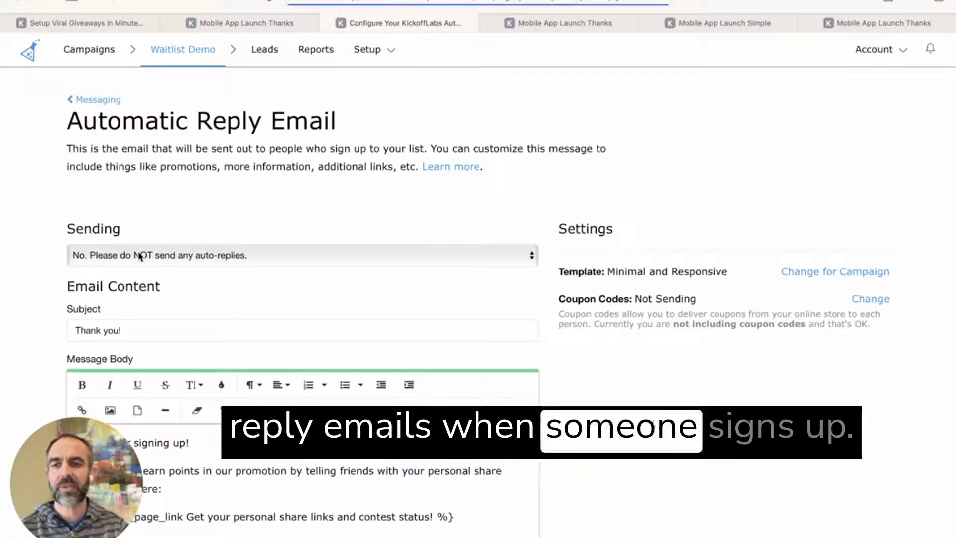
pyautogui.click(136, 254)
pyautogui.click(136, 267)
pyautogui.scroll(-2, 214, 457)
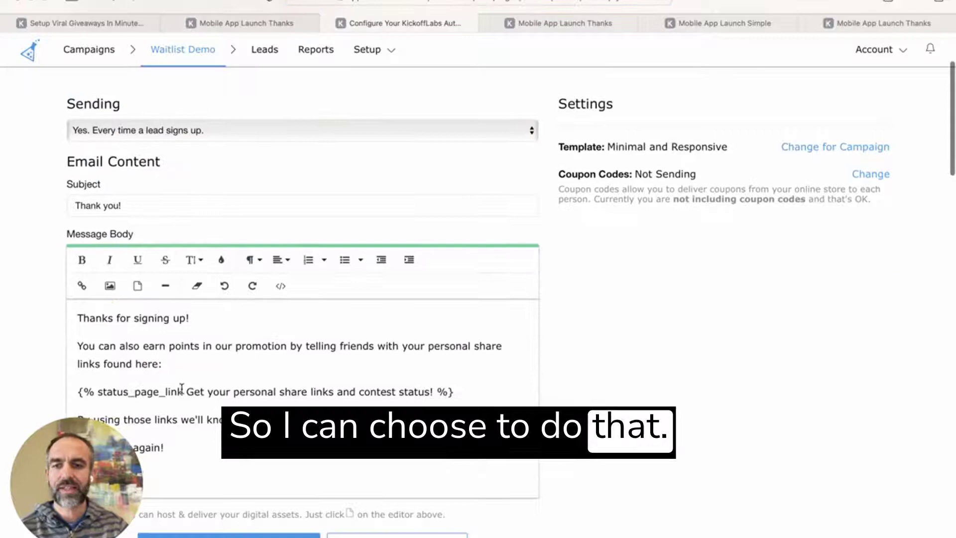
pyautogui.scroll(-3, 214, 457)
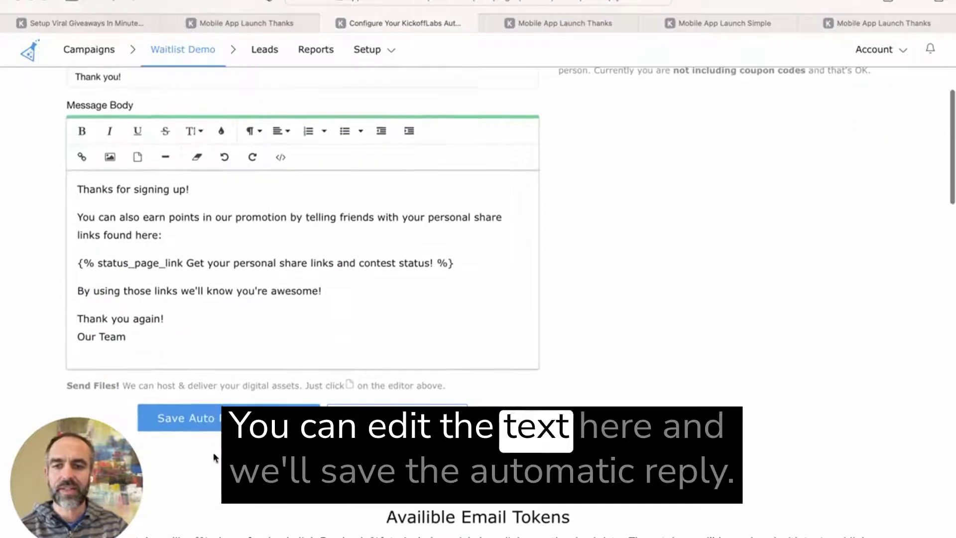
pyautogui.click(214, 420)
pyautogui.click(97, 148)
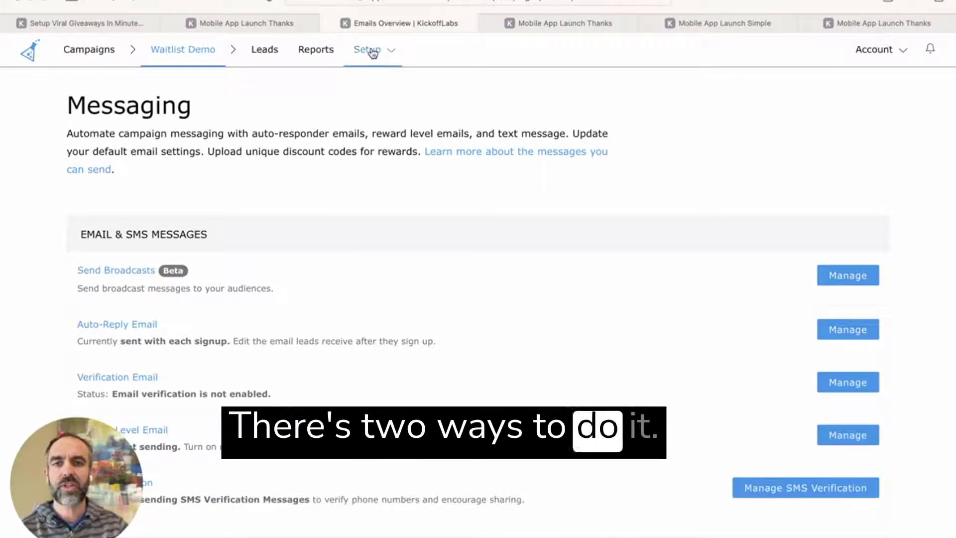
# Step: Look over the campaign's leads list and its Import Leads form
pyautogui.click(385, 60)
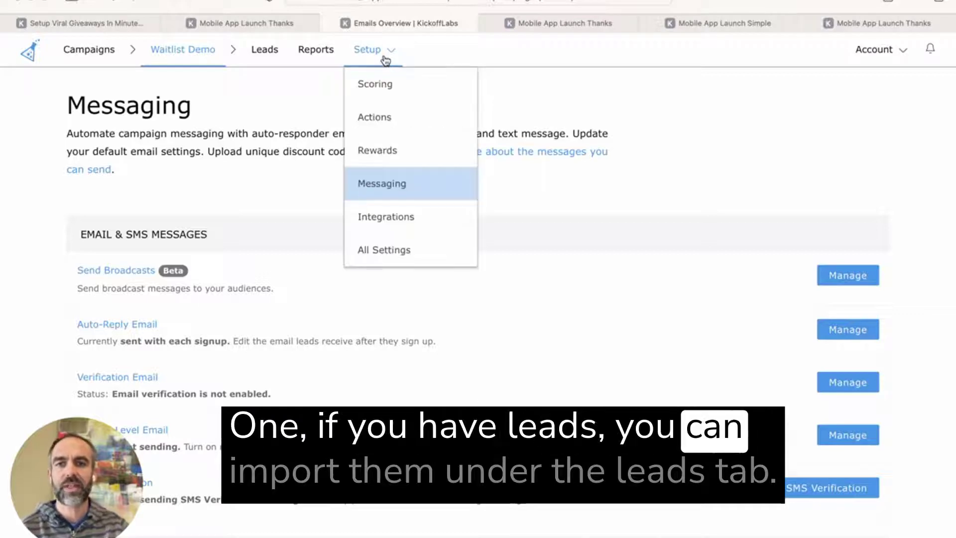
pyautogui.click(264, 62)
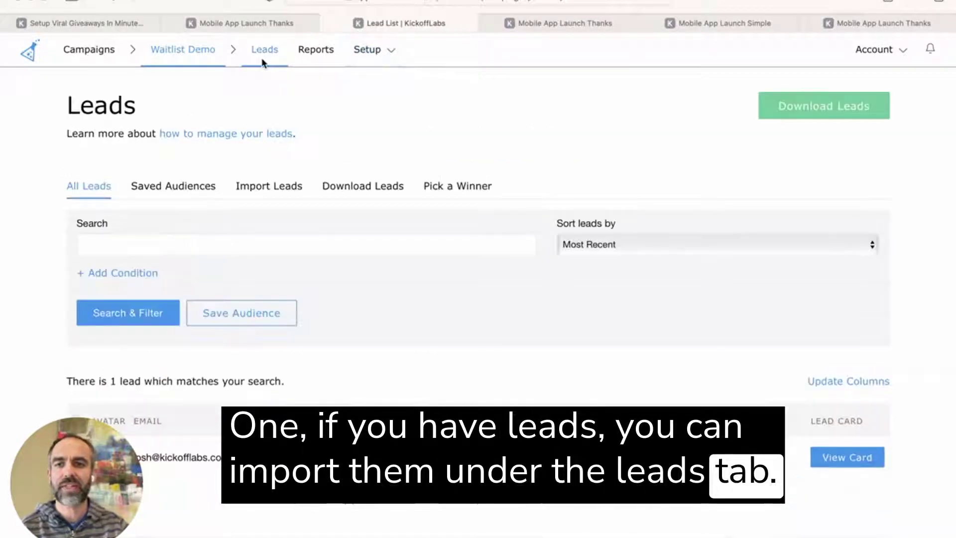
pyautogui.scroll(-1, 377, 391)
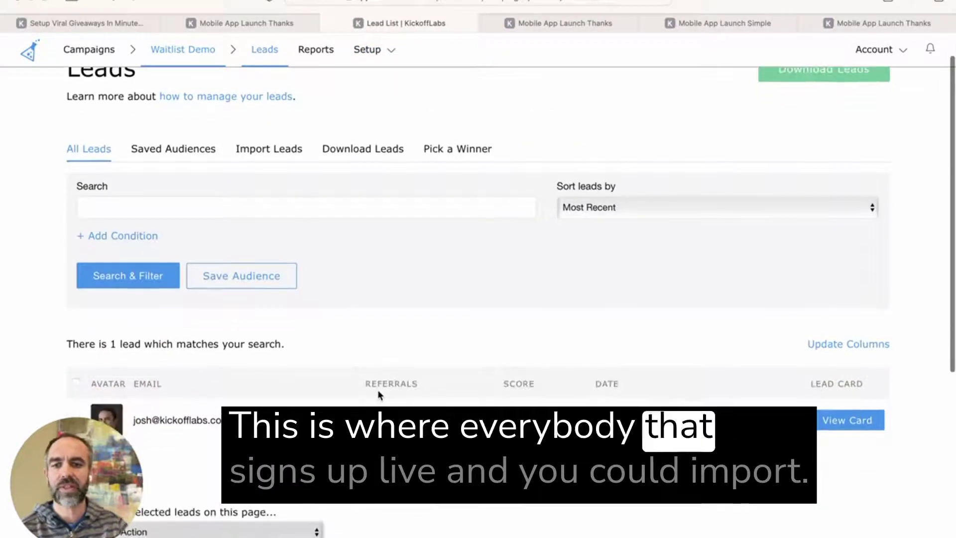
pyautogui.click(268, 150)
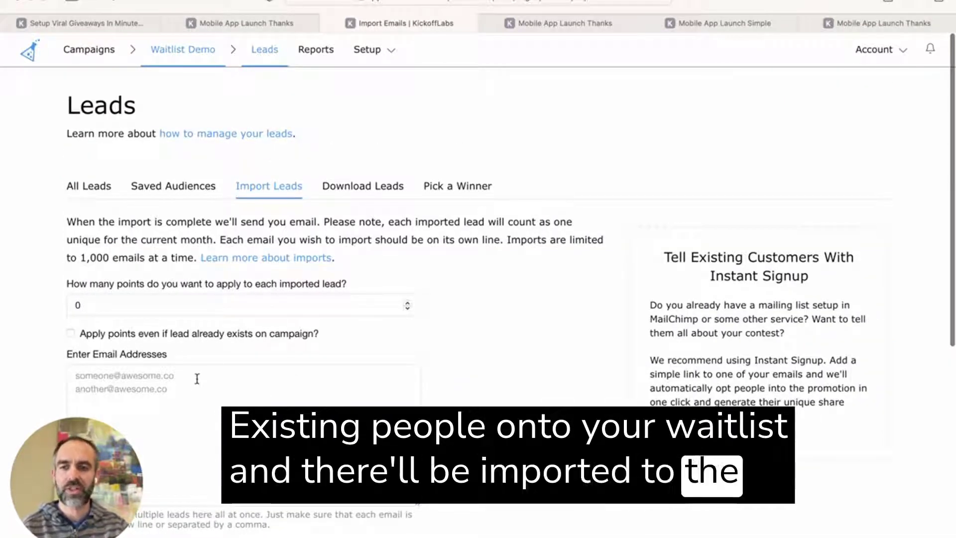
# Step: Open All Settings and scroll down to Other Settings and the Fake Leads Jumpstart Feature
pyautogui.click(380, 56)
pyautogui.click(389, 251)
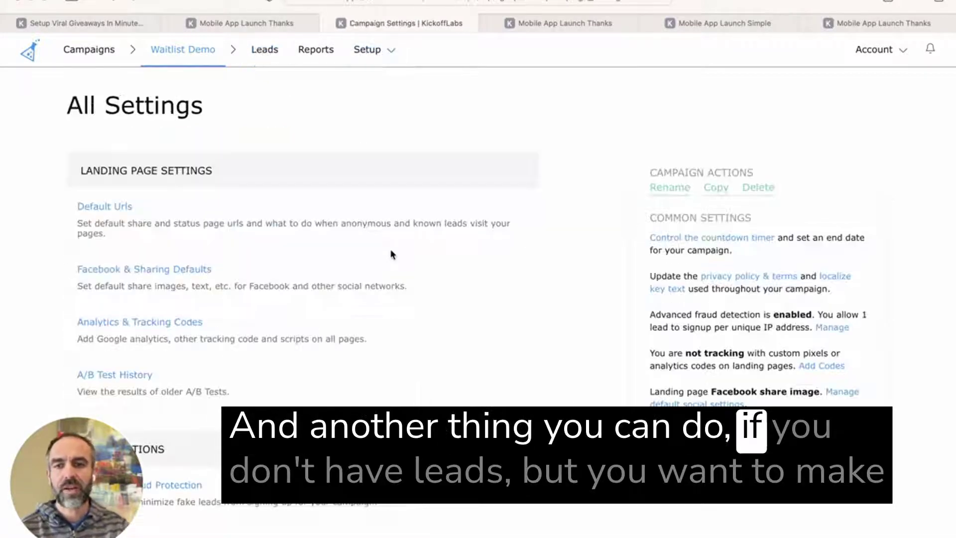
pyautogui.scroll(-2, 348, 328)
pyautogui.scroll(-10, 348, 329)
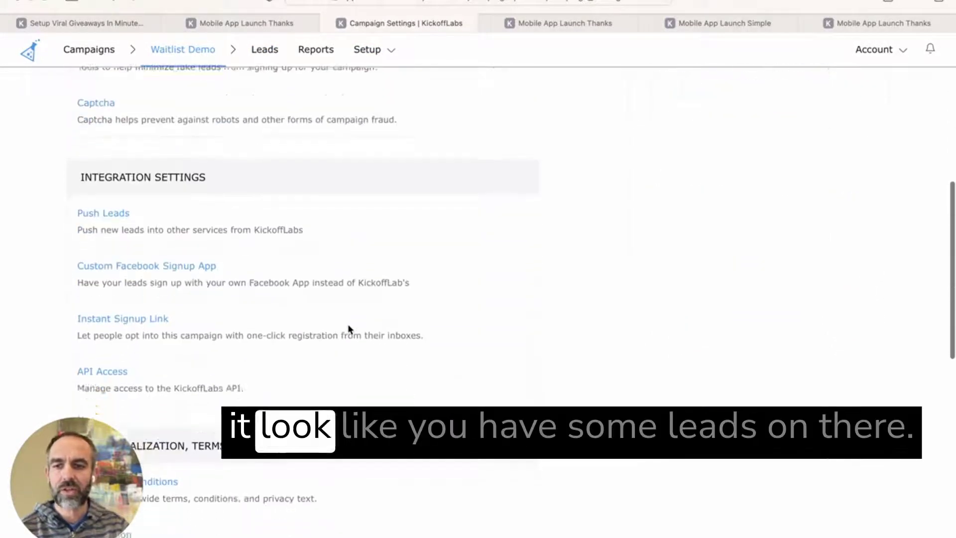
pyautogui.scroll(-2, 347, 329)
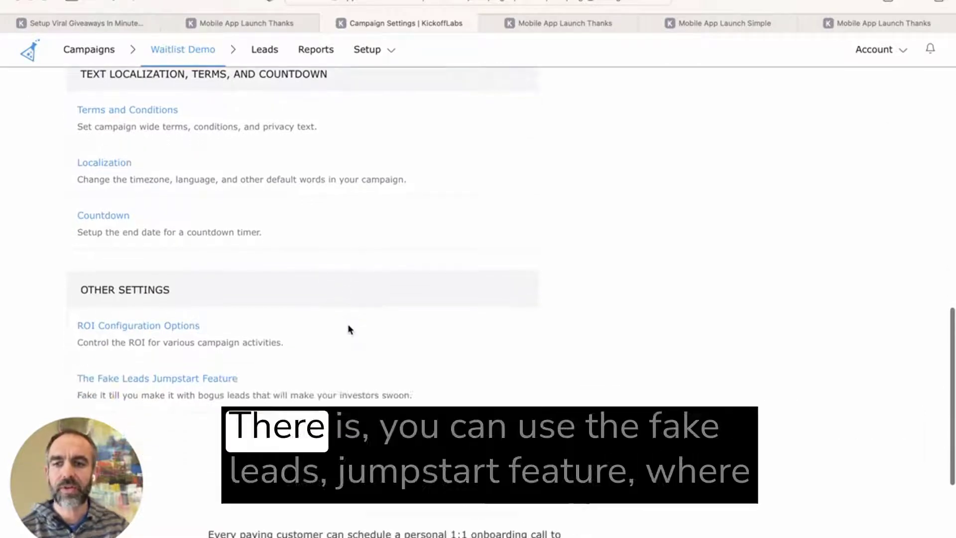
pyautogui.click(195, 380)
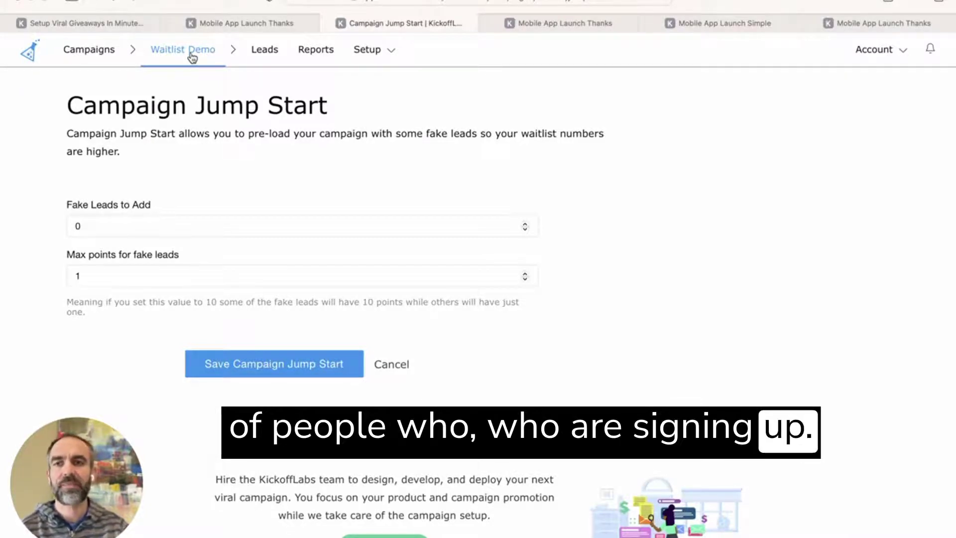
pyautogui.click(192, 58)
pyautogui.click(365, 55)
pyautogui.click(370, 216)
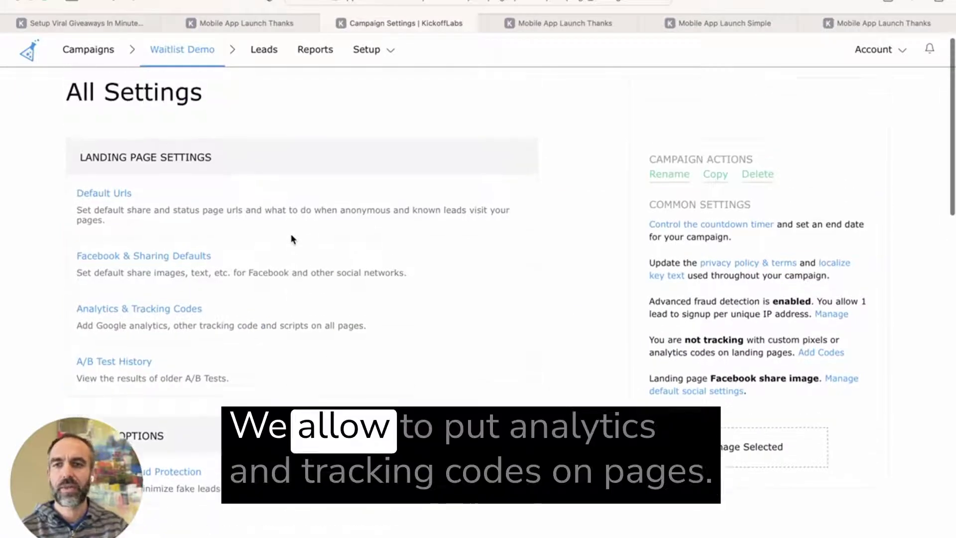
pyautogui.scroll(-2, 290, 238)
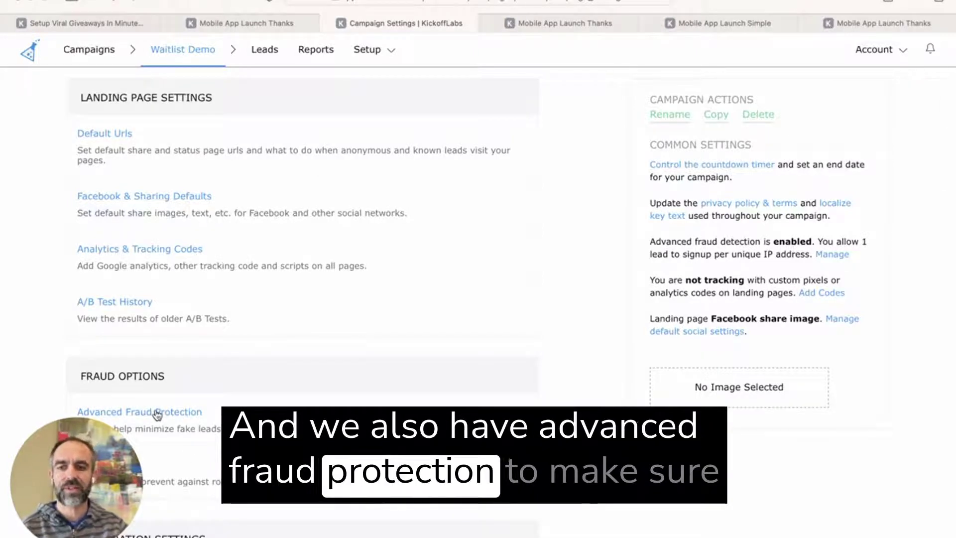
pyautogui.scroll(3, 374, 305)
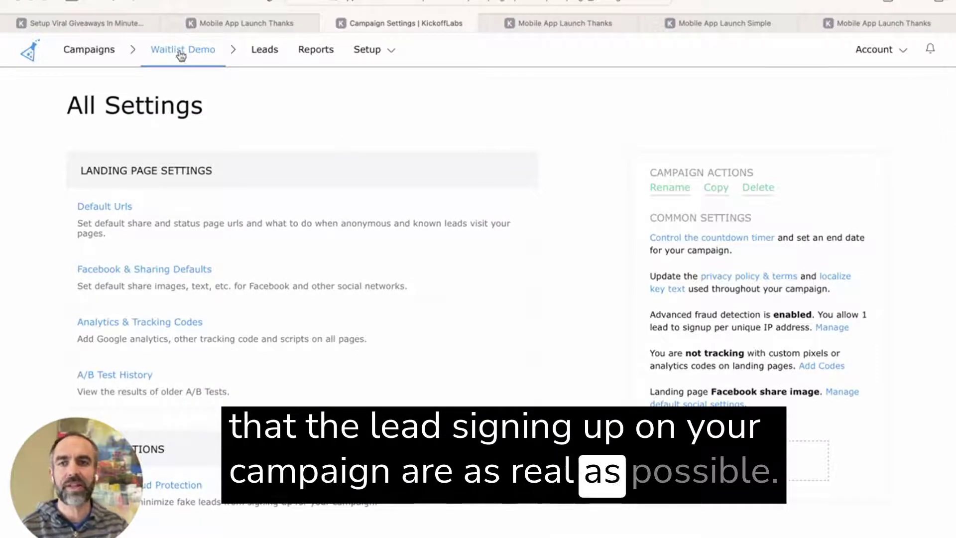
pyautogui.click(180, 52)
# Step: Scroll the Waitlist Demo overview down to the optional Contest Box and AnyForm section
pyautogui.scroll(-4, 440, 259)
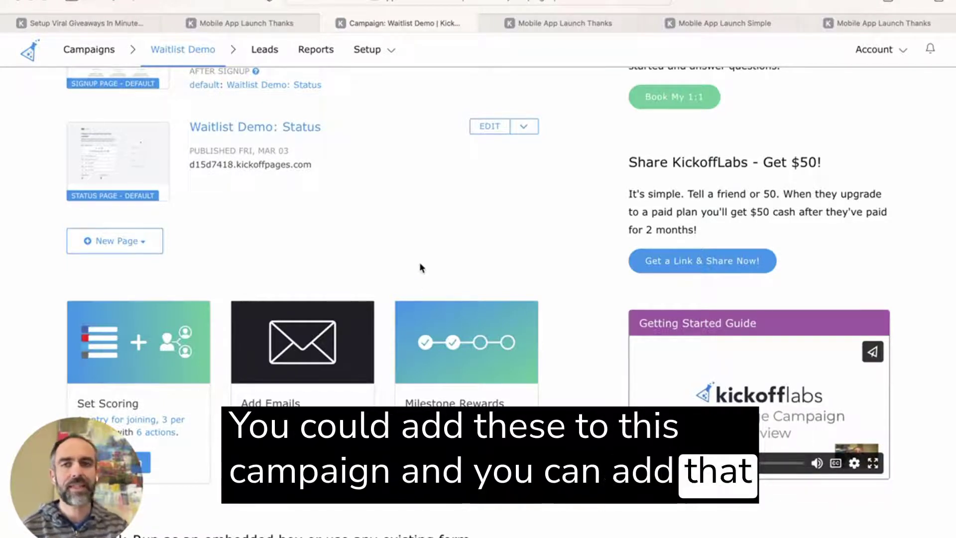
pyautogui.scroll(-5, 402, 217)
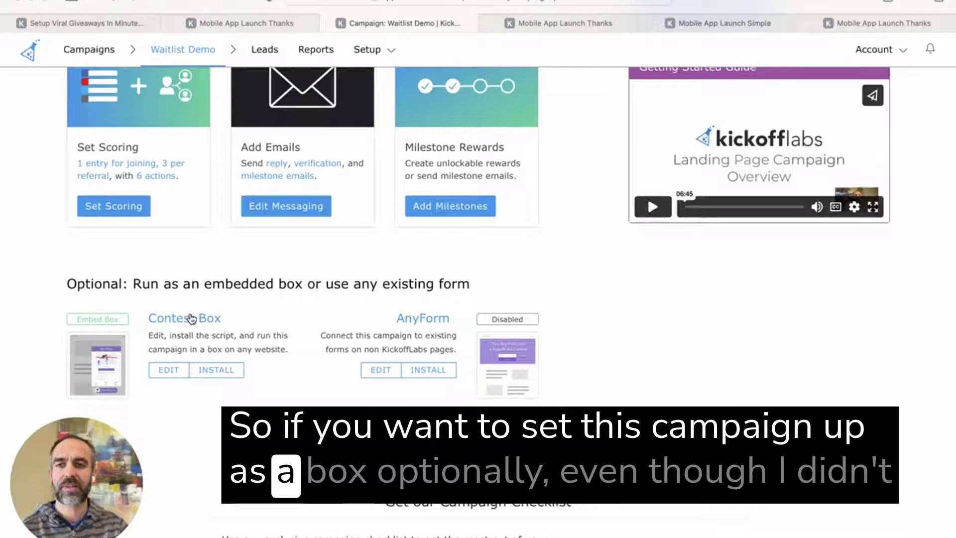
# Step: Open the Contest Box settings and scroll through its 'Get the App Quicker!' preview
pyautogui.click(192, 319)
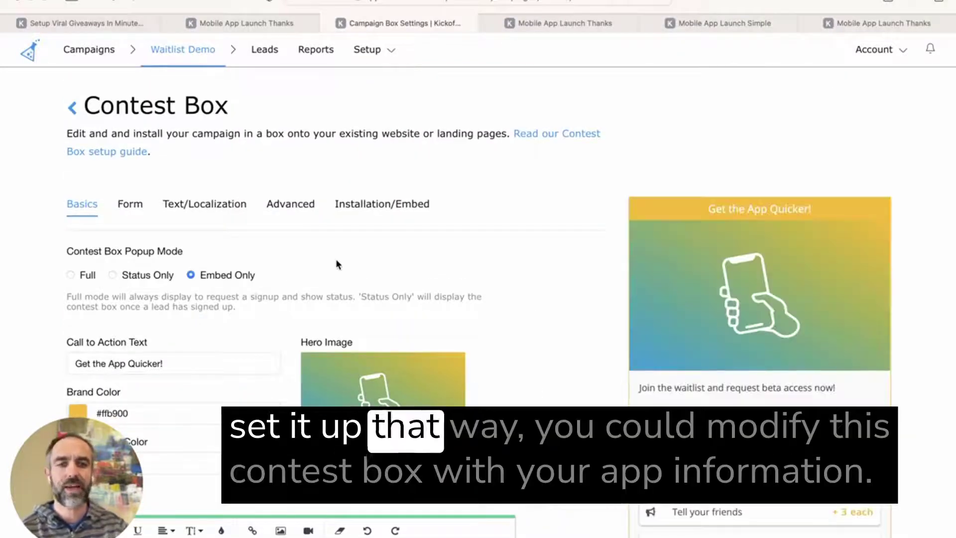
pyautogui.scroll(-2, 497, 292)
pyautogui.scroll(-3, 715, 244)
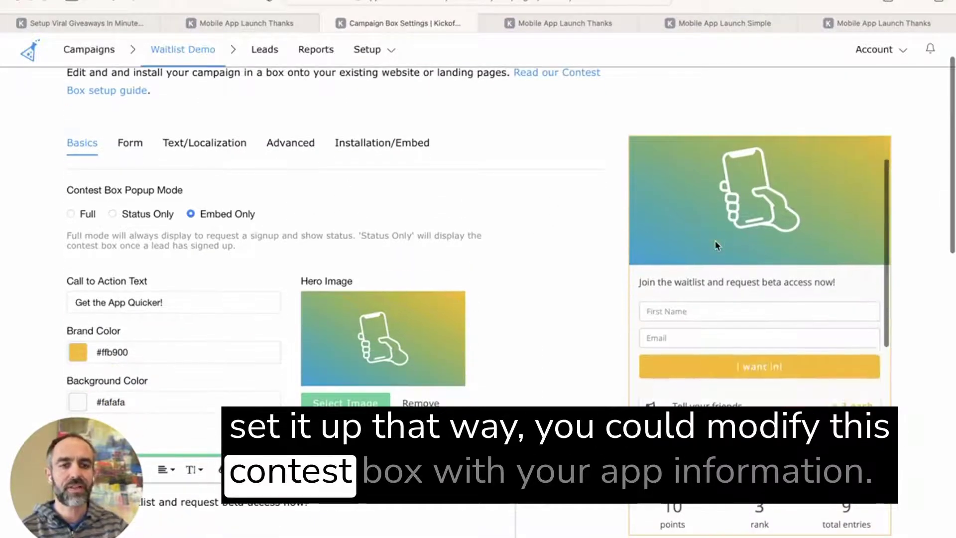
pyautogui.scroll(-2, 715, 244)
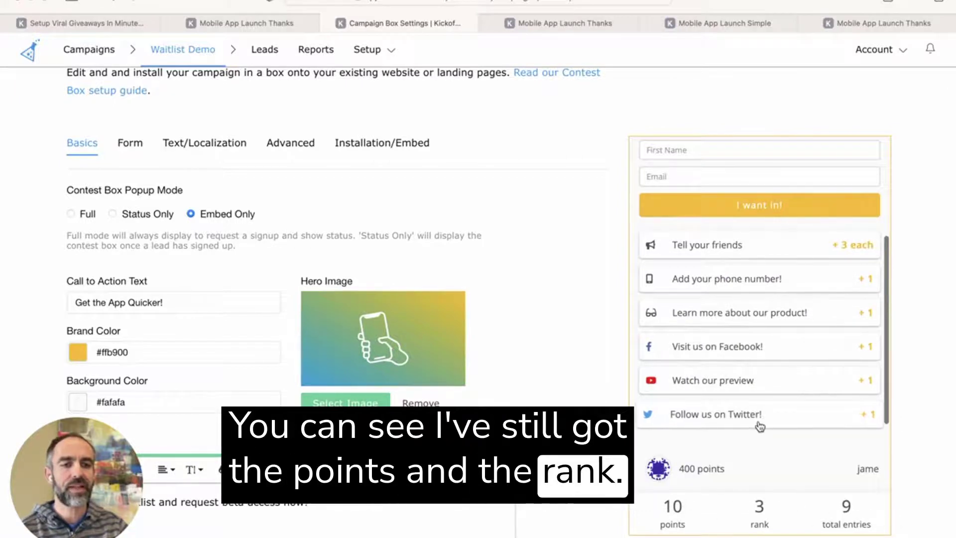
pyautogui.scroll(-1, 759, 426)
pyautogui.scroll(3, 759, 426)
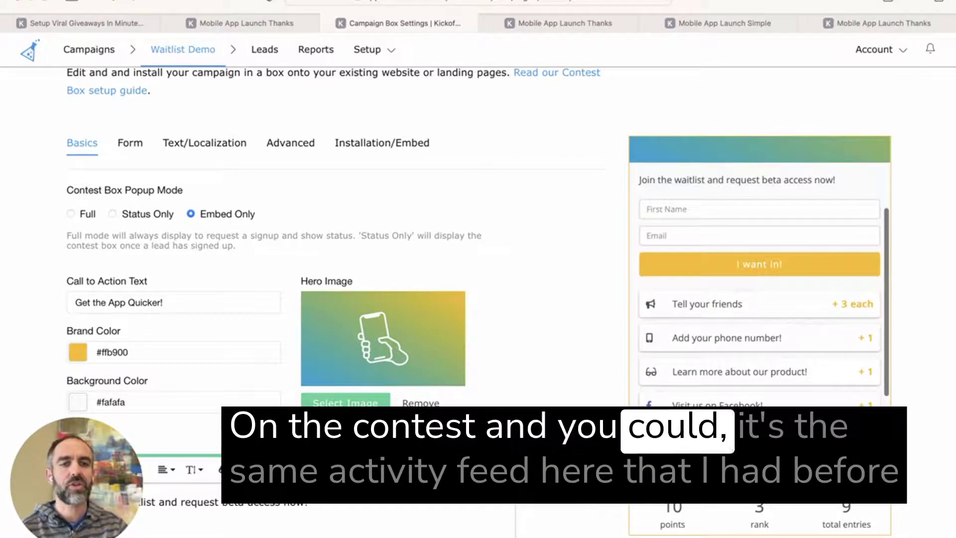
# Step: Expand and collapse the Tell your friends and Add your phone number! rows in the preview
pyautogui.click(733, 304)
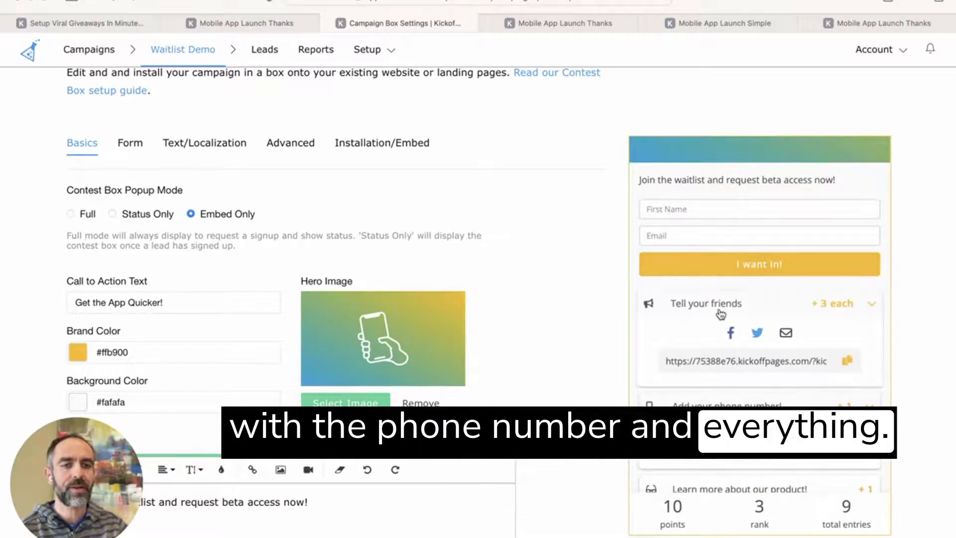
pyautogui.click(720, 312)
pyautogui.click(720, 337)
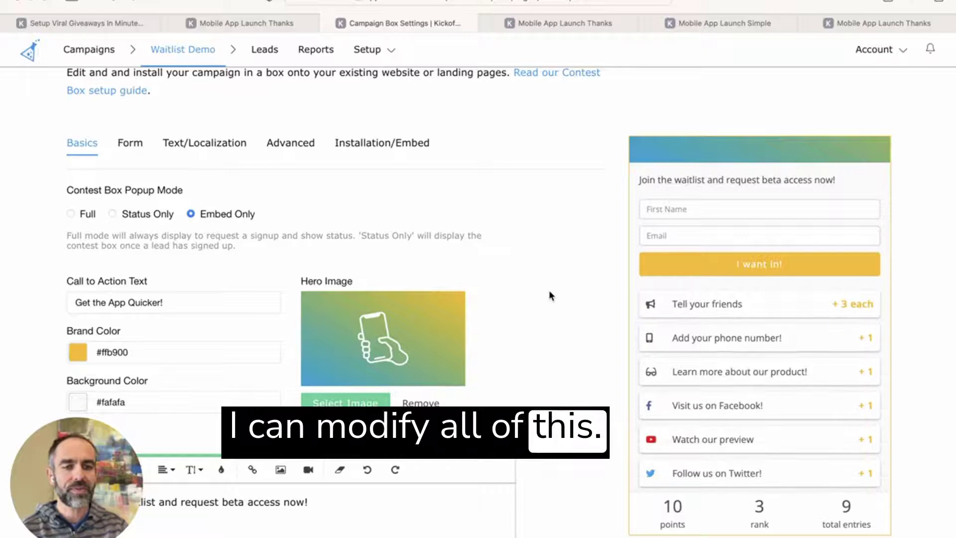
pyautogui.scroll(2, 490, 246)
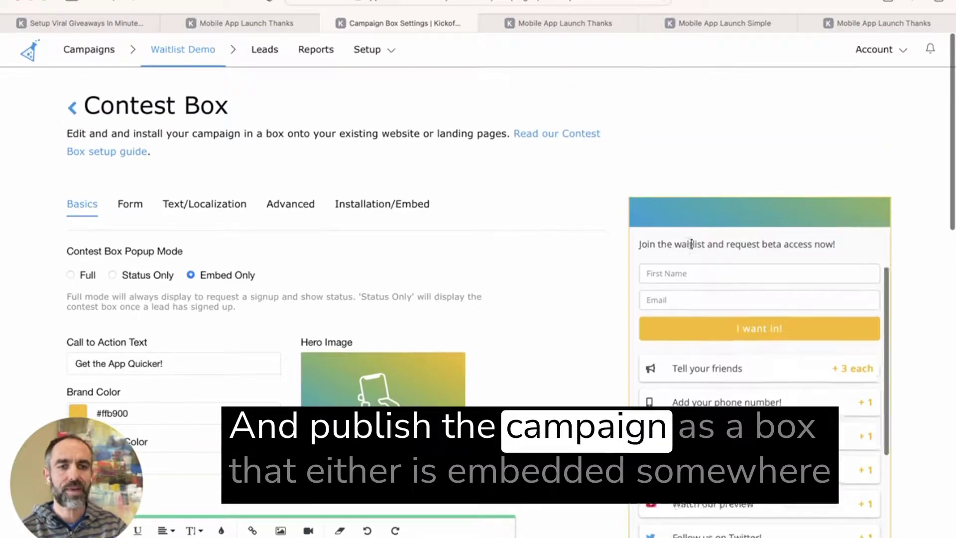
pyautogui.scroll(4, 693, 248)
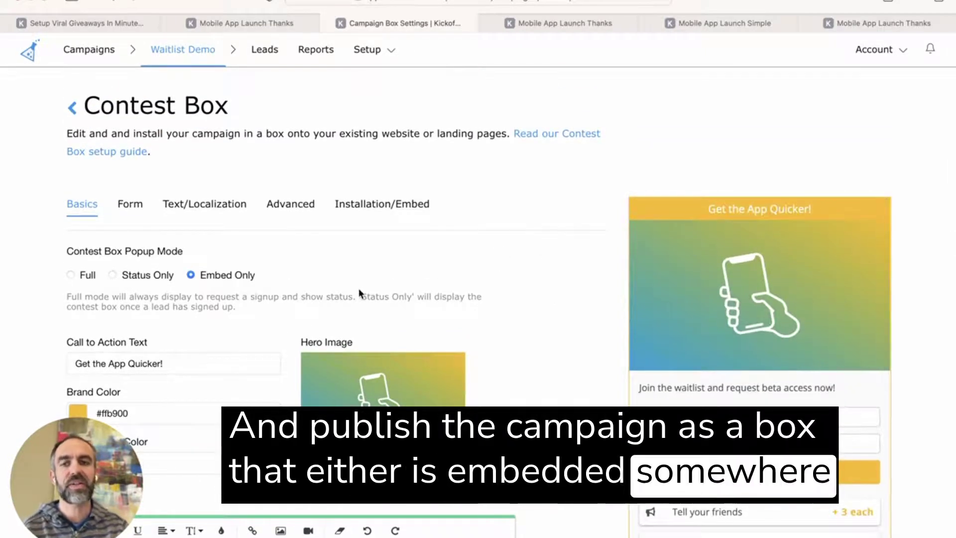